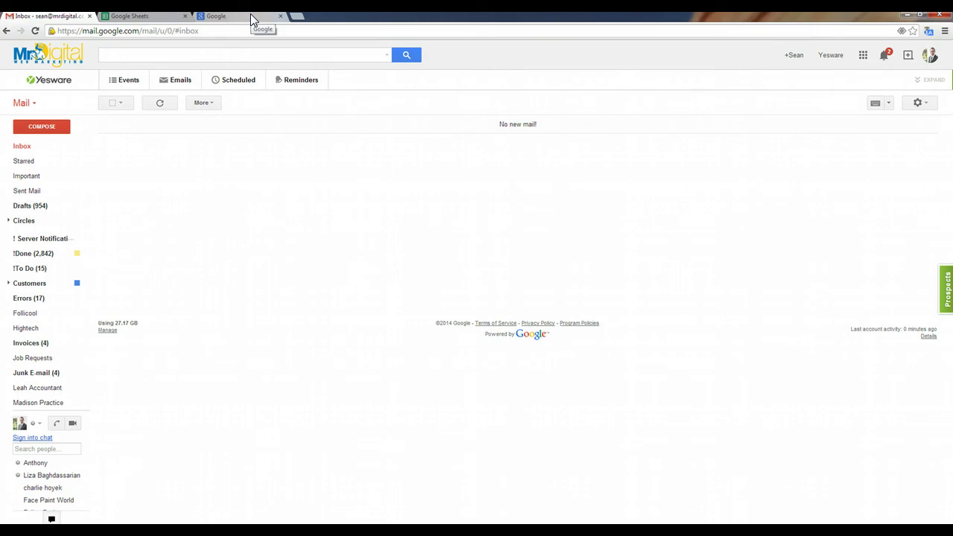
Find Yet Another Mail Merge in the Chrome Web Store, confirm it shows Installed, and close the tab
{"action": "left_click", "coordinate": [250, 14]}
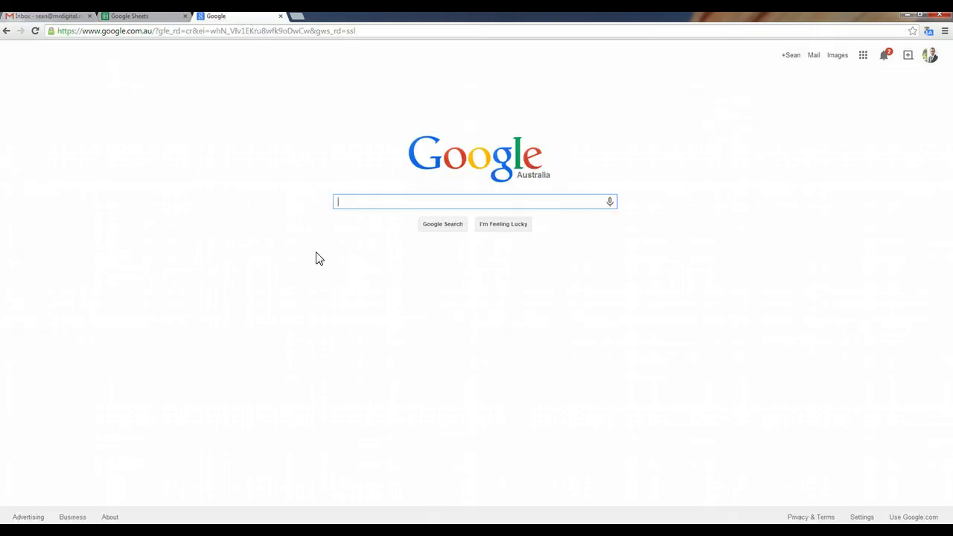
{"action": "type", "text": "yet another mail"}
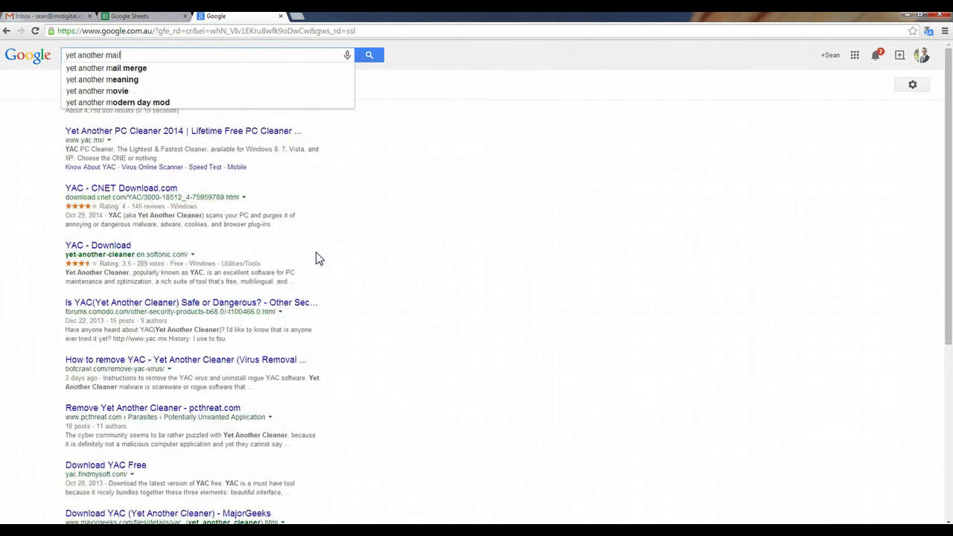
{"action": "type", "text": " merge"}
{"action": "key", "text": "Return"}
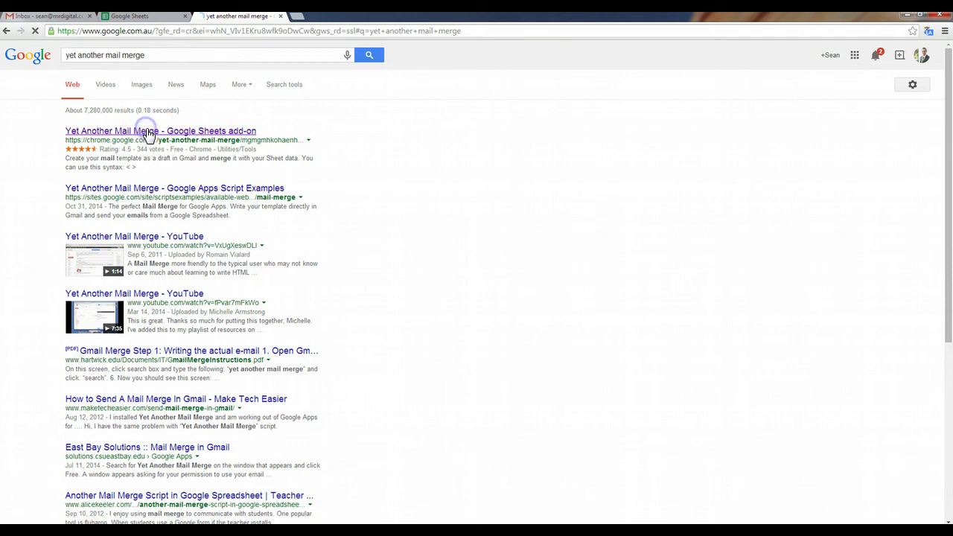
{"action": "left_click", "coordinate": [145, 131]}
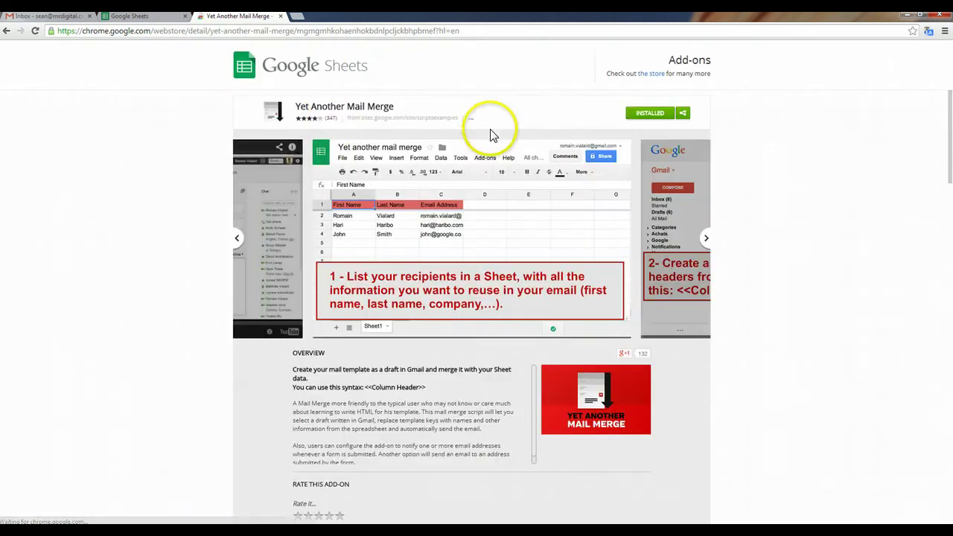
{"action": "left_click", "coordinate": [654, 113]}
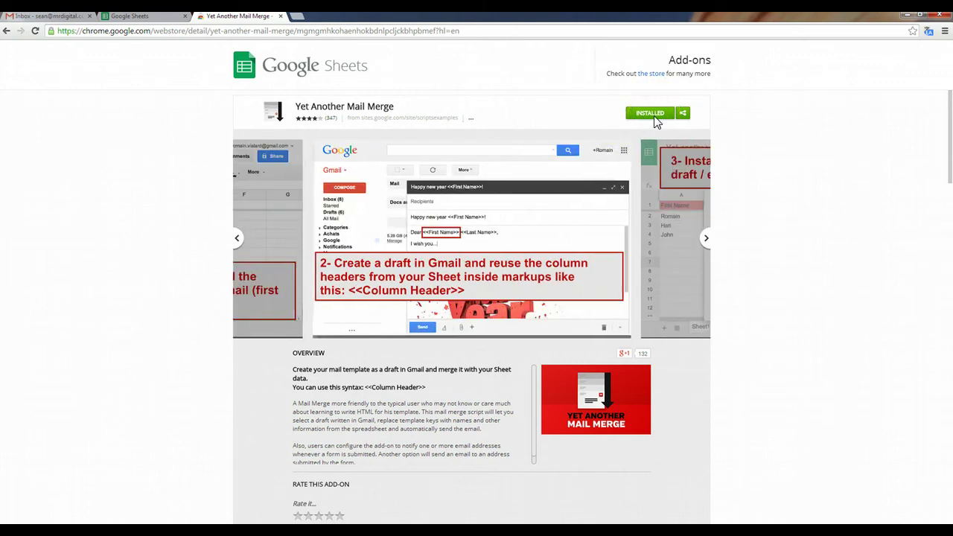
{"action": "left_click", "coordinate": [280, 16]}
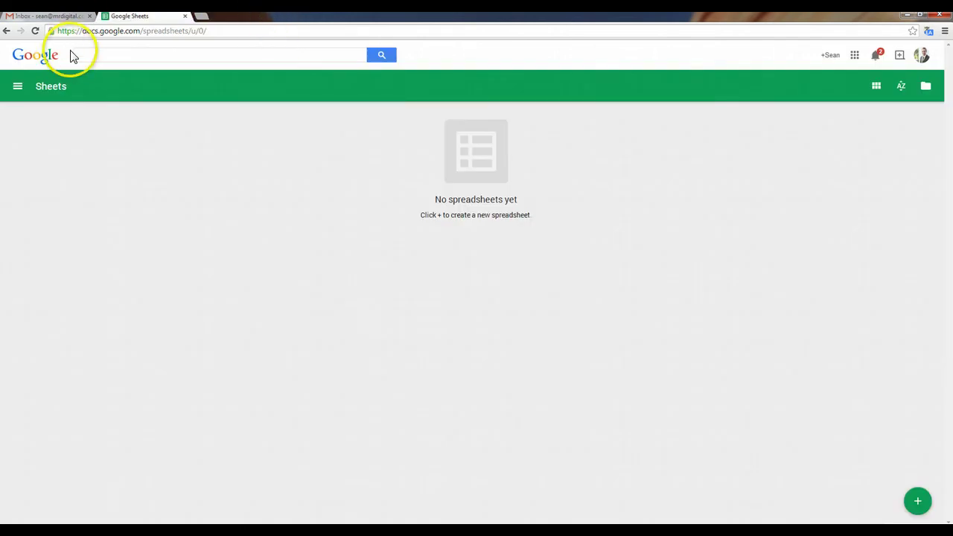
Create a blank spreadsheet and rename it from Untitled to 'Customers'
{"action": "left_click", "coordinate": [918, 501]}
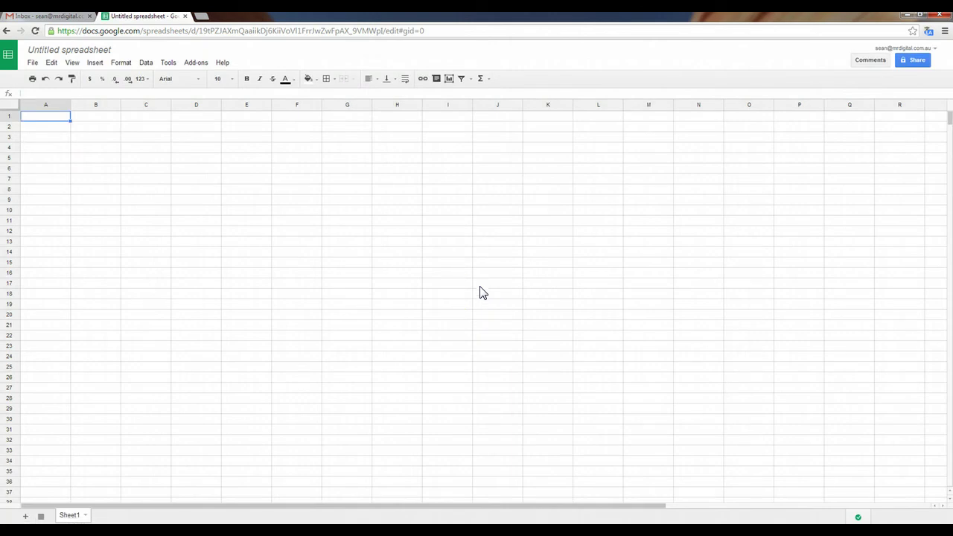
{"action": "left_click", "coordinate": [95, 52]}
{"action": "type", "text": "T"}
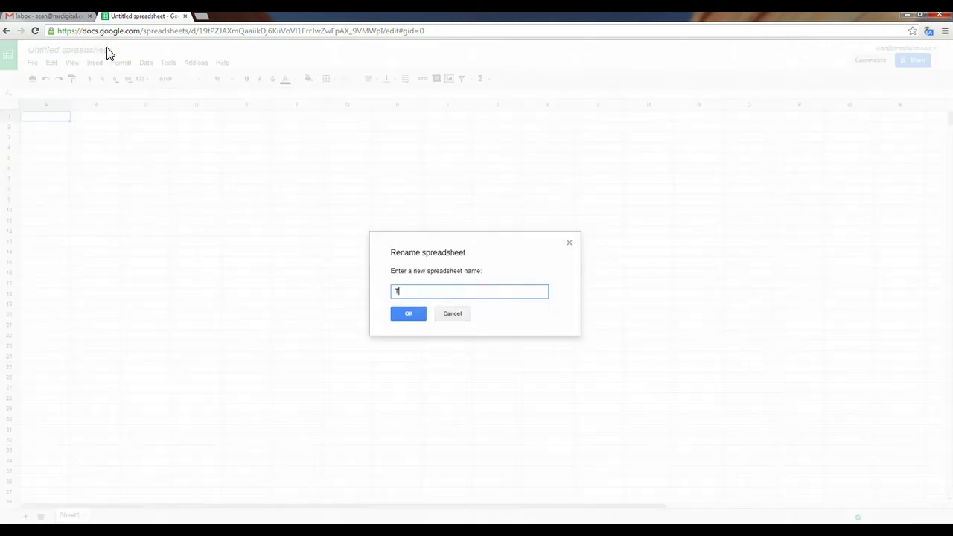
{"action": "key", "text": "BackSpace"}
{"action": "type", "text": "Customers"}
{"action": "key", "text": "Return"}
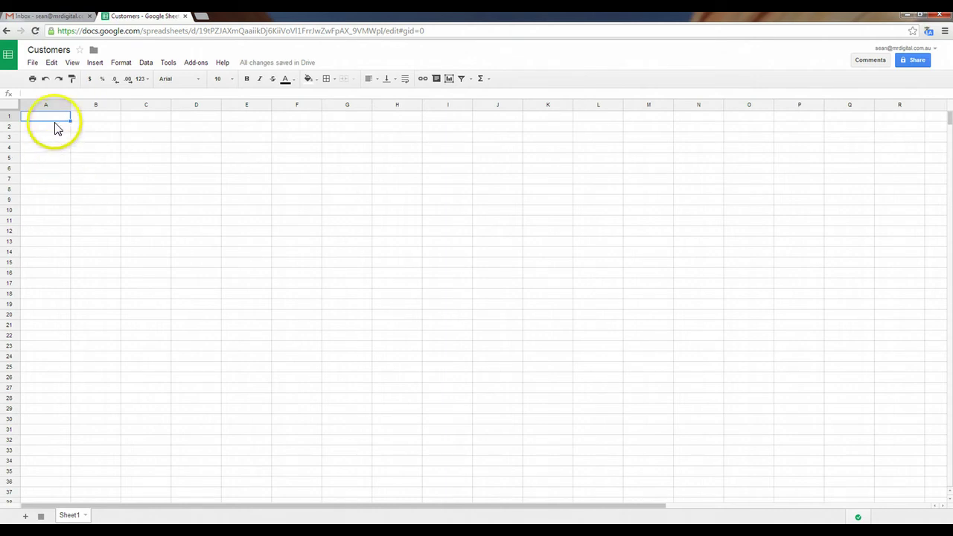
Enter the headers First Name, Last Name, Company and E-mail in row 1
{"action": "type", "text": "First"}
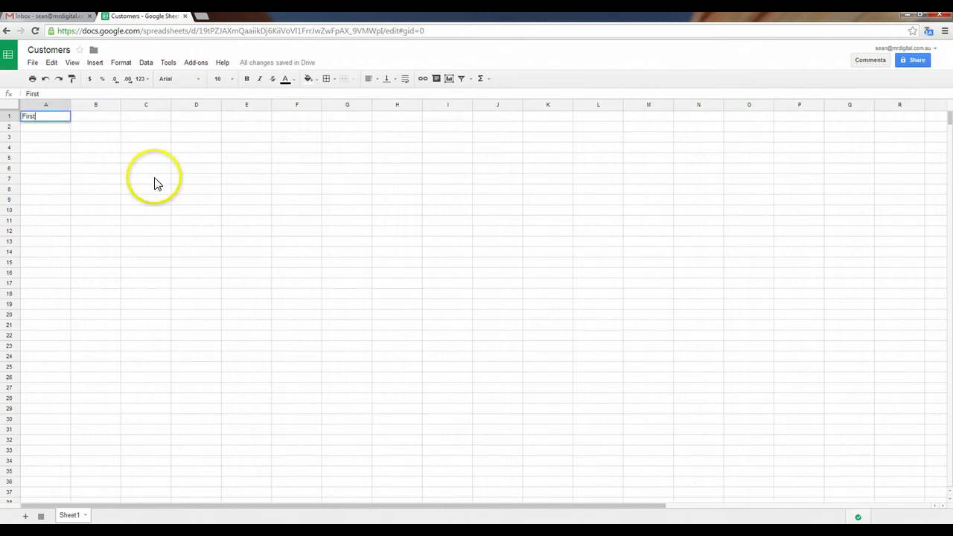
{"action": "type", "text": " Name"}
{"action": "key", "text": "Tab"}
{"action": "type", "text": "Last Name"}
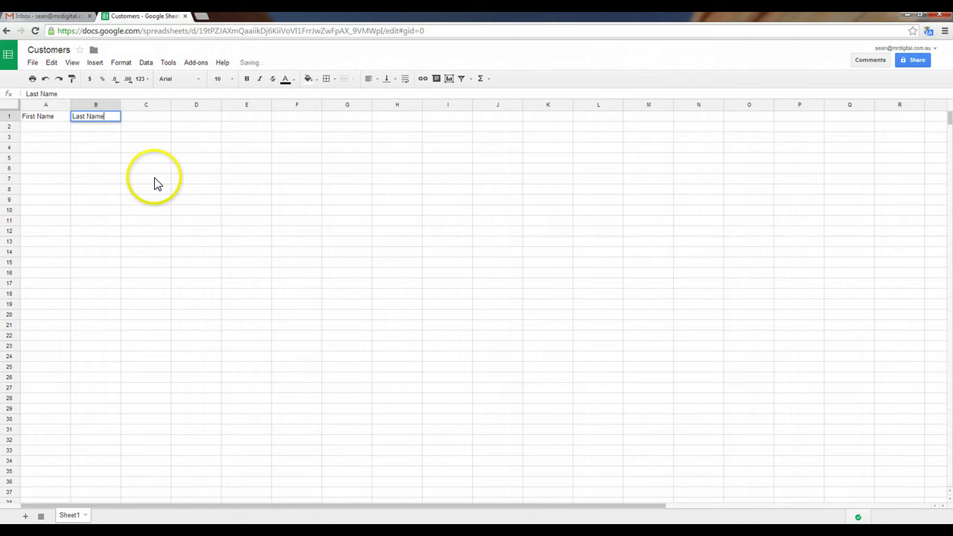
{"action": "key", "text": "Tab"}
{"action": "type", "text": "Company"}
{"action": "key", "text": "Tab"}
{"action": "type", "text": "E-mai"}
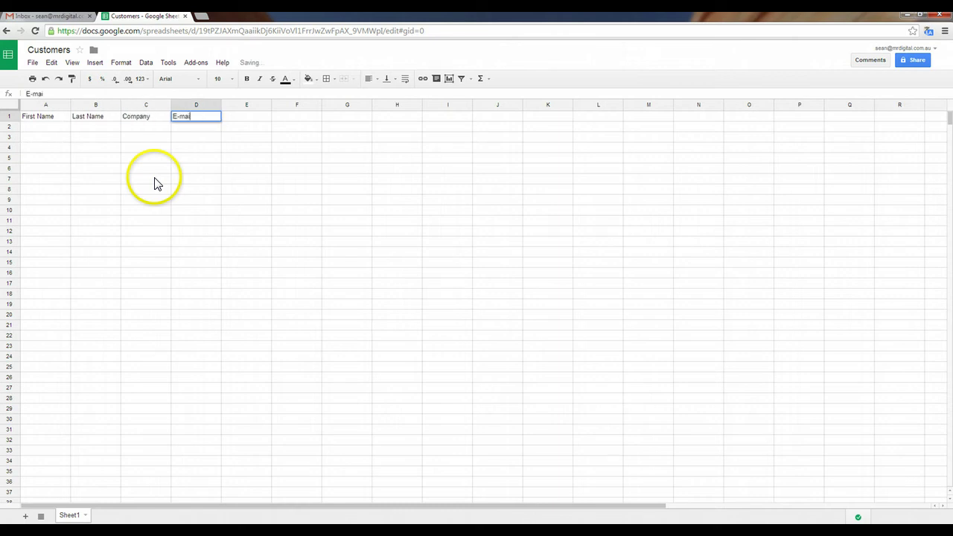
{"action": "key", "text": "Return"}
{"action": "left_click", "coordinate": [64, 118]}
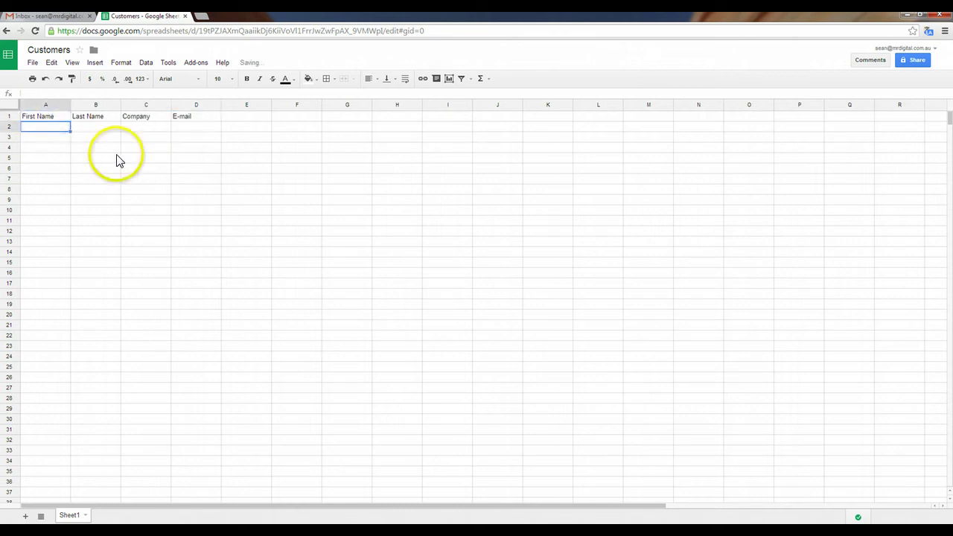
{"action": "type", "text": "Bob"}
{"action": "key", "text": "Tab"}
{"action": "type", "text": "Smith"}
{"action": "key", "text": "Tab"}
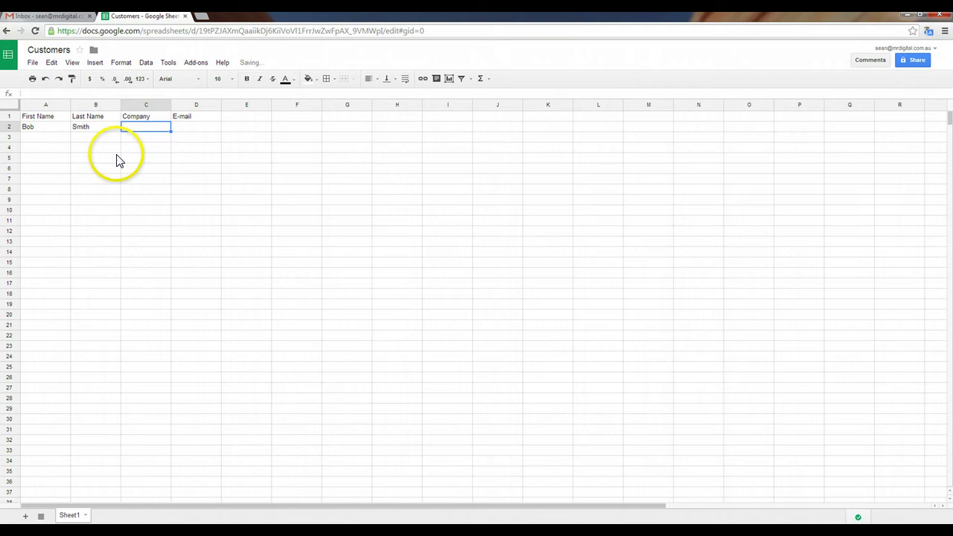
{"action": "type", "text": "Acme Pty Ltd"}
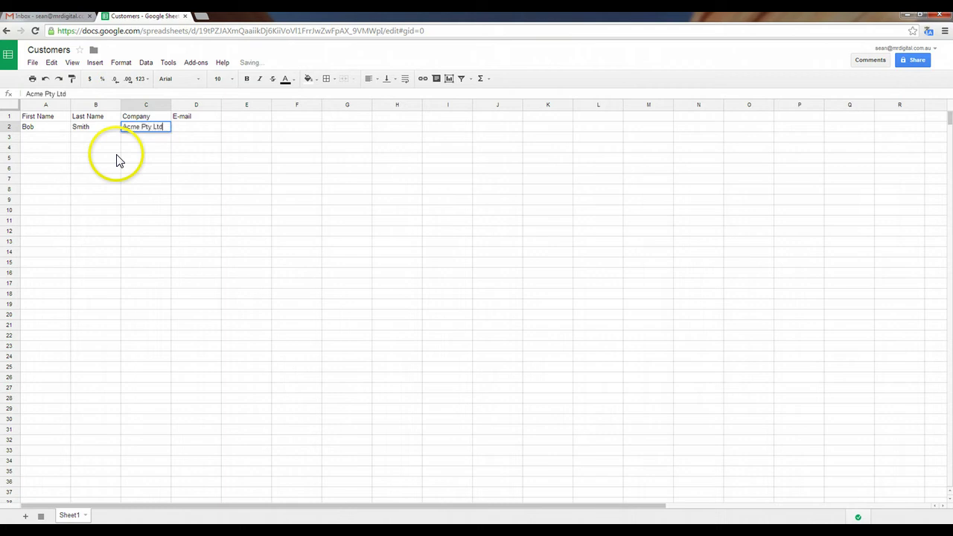
{"action": "key", "text": "Tab"}
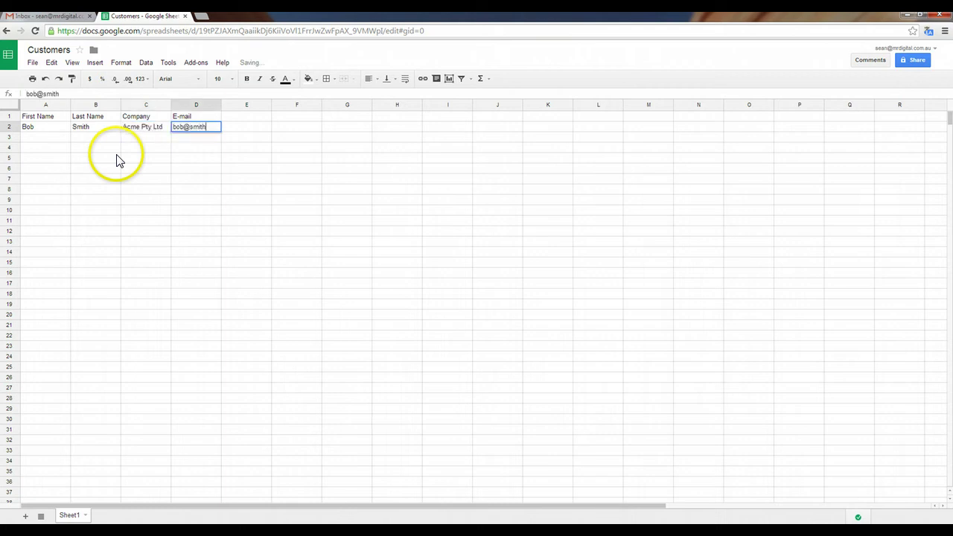
{"action": "type", "text": "om"}
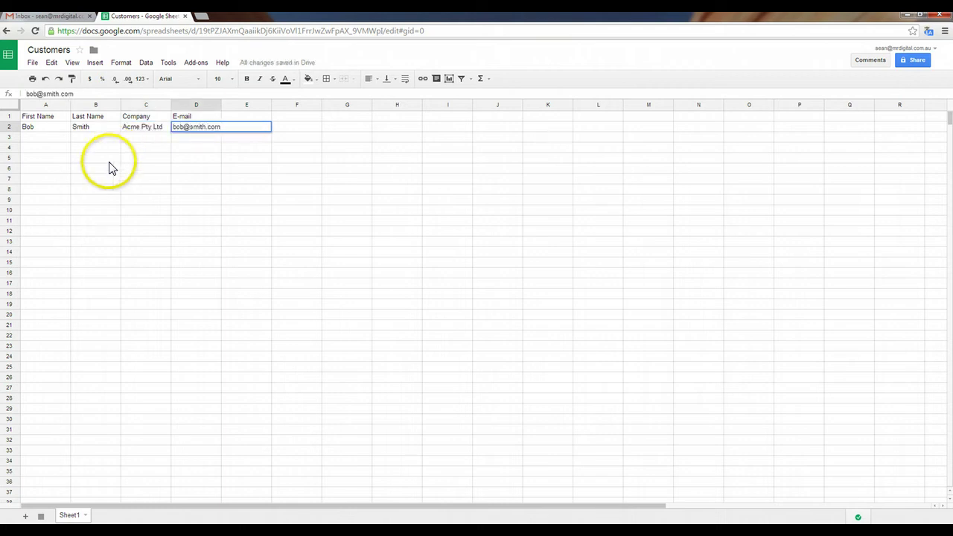
{"action": "left_click", "coordinate": [41, 138]}
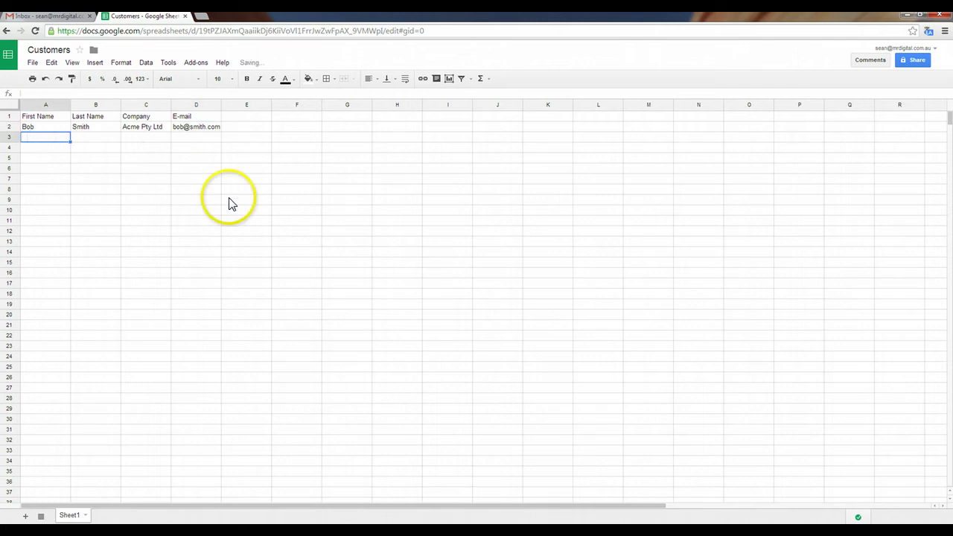
{"action": "type", "text": "Jane"}
{"action": "key", "text": "Tab"}
{"action": "type", "text": "Smith"}
{"action": "key", "text": "Tab"}
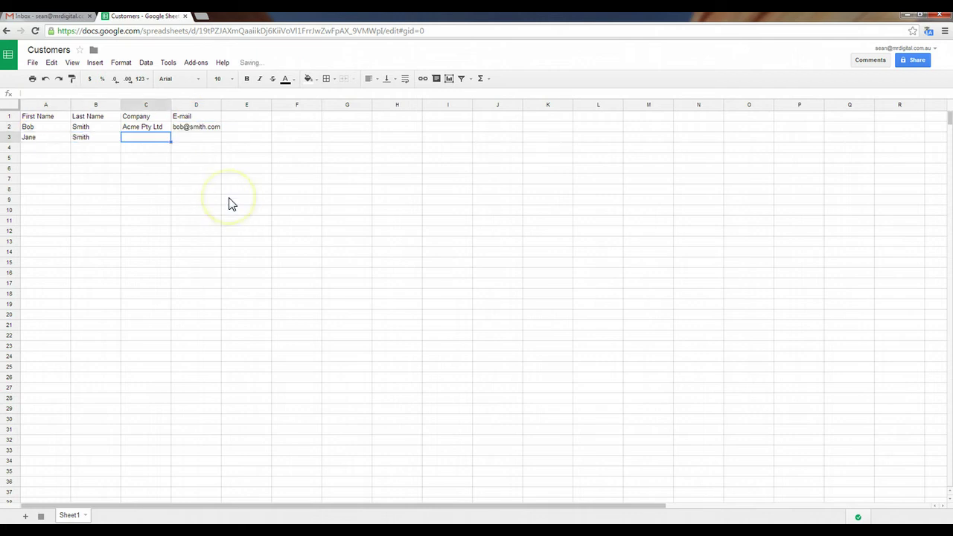
{"action": "type", "text": "Smith Pt"}
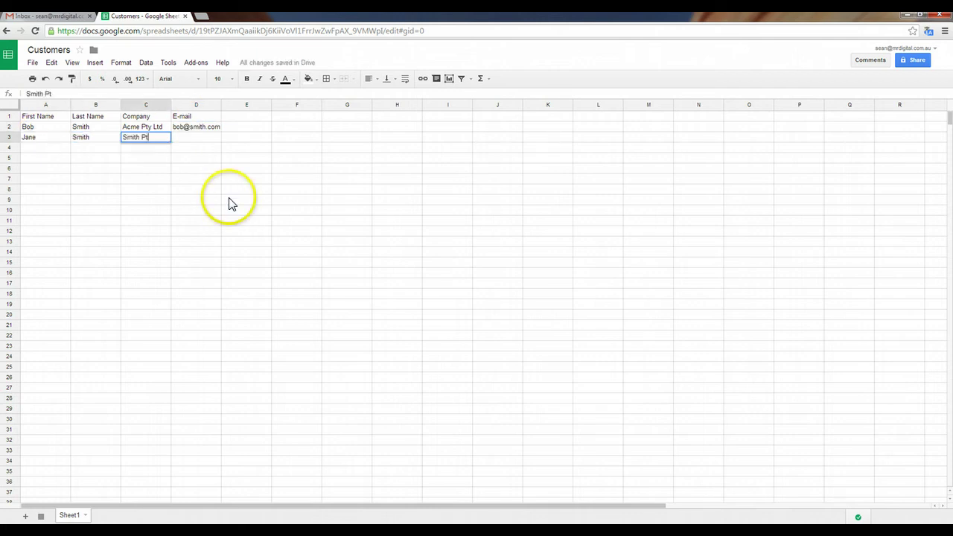
{"action": "type", "text": "y Ltd"}
{"action": "key", "text": "Tab"}
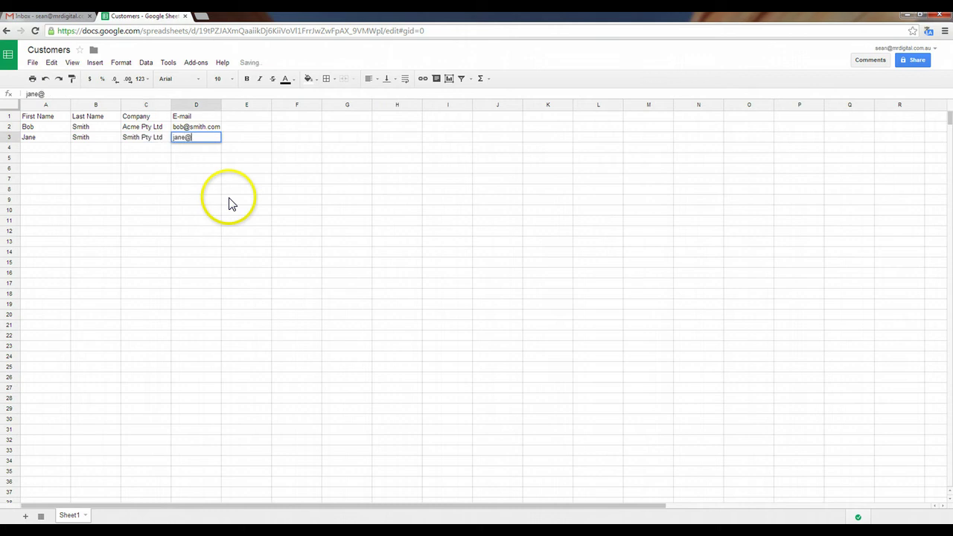
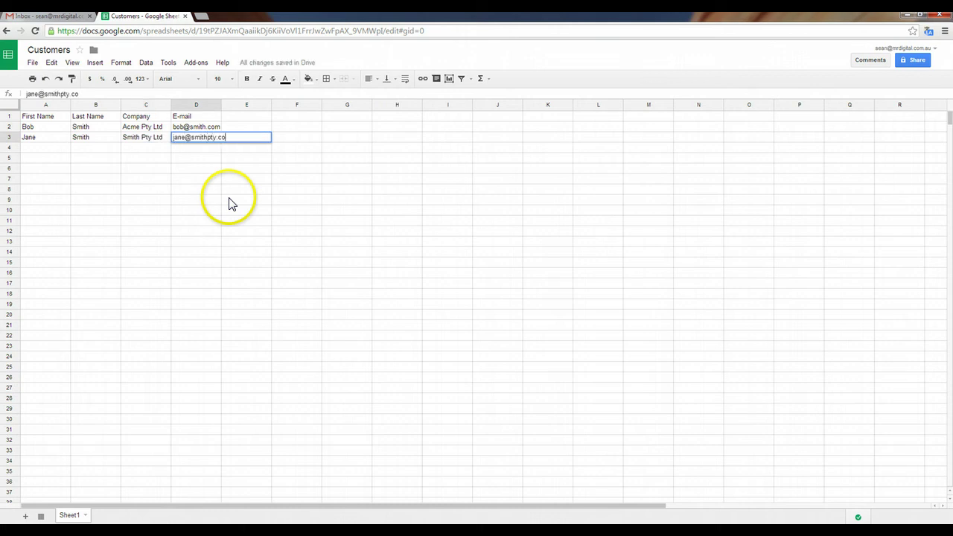
Widen the E-mail column to fit the addresses and return to the Sheets home
{"action": "left_click_drag", "start_coordinate": [221, 104], "coordinate": [243, 105]}
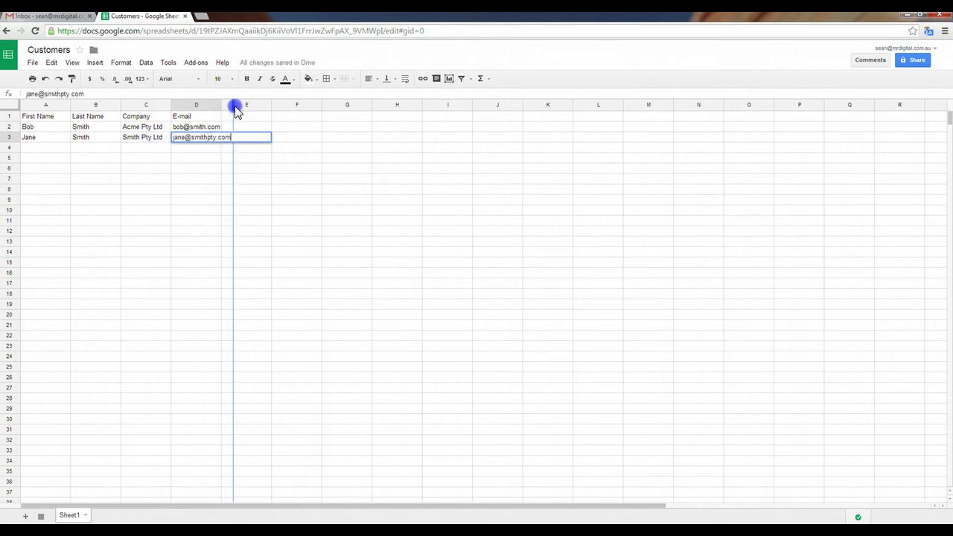
{"action": "left_click", "coordinate": [315, 242]}
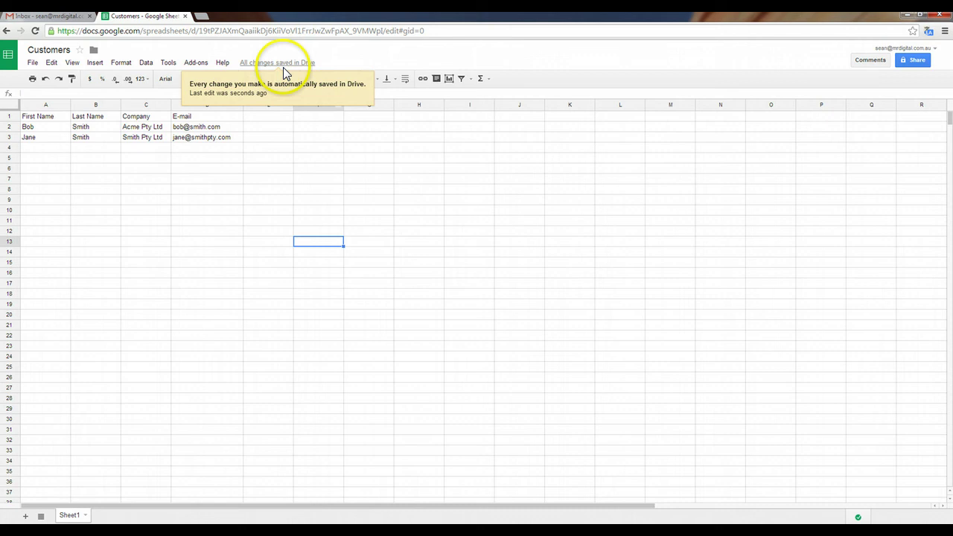
{"action": "left_click", "coordinate": [11, 56]}
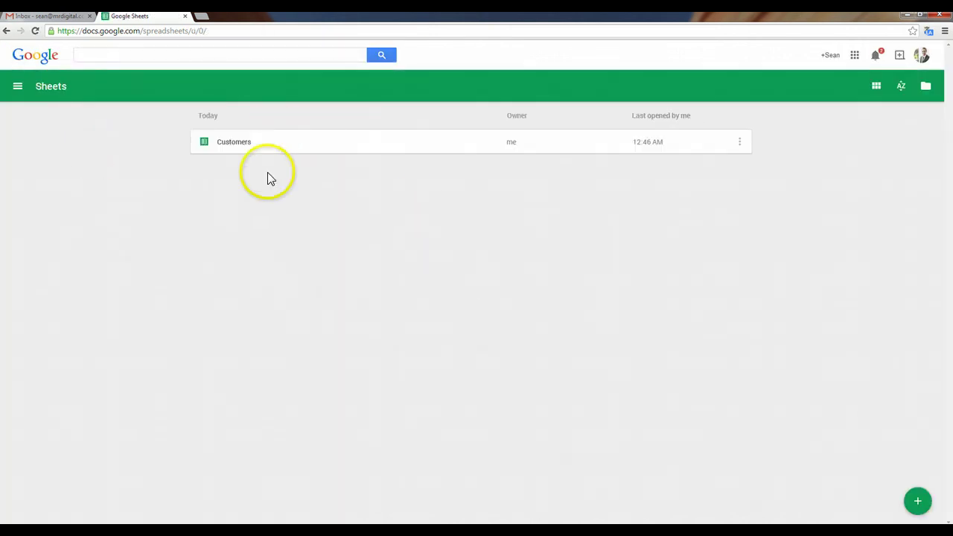
Compose a new Gmail message with the subject 'Merry Christmas'
{"action": "left_click", "coordinate": [46, 16]}
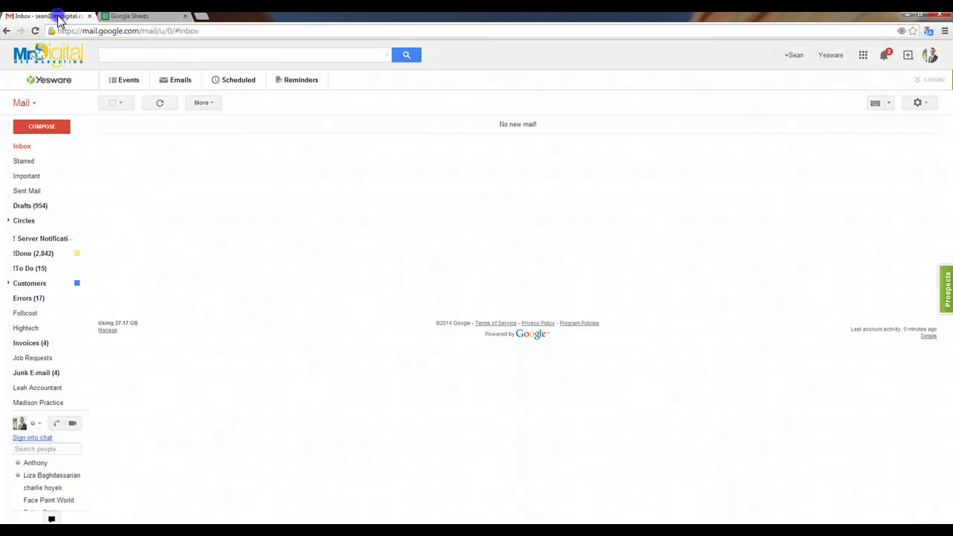
{"action": "left_click", "coordinate": [59, 123]}
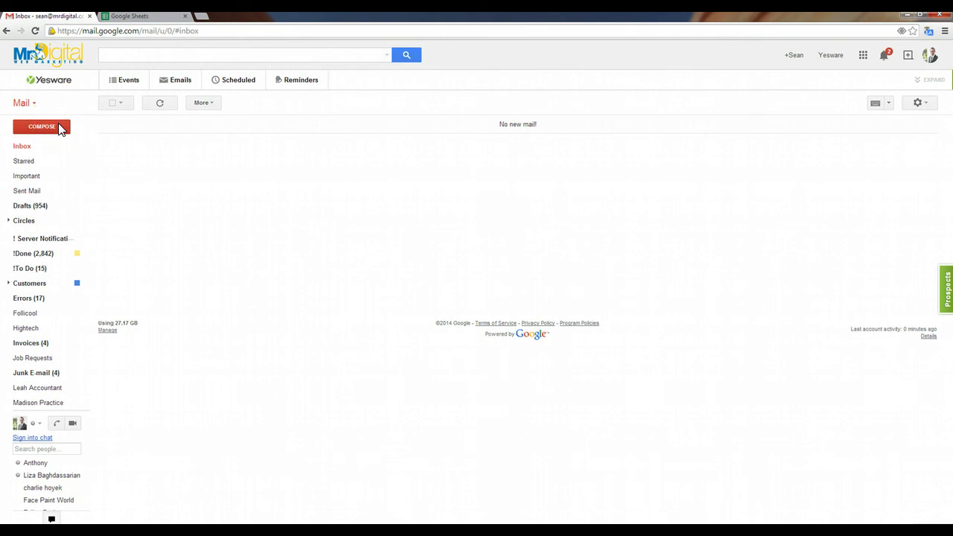
{"action": "left_click", "coordinate": [59, 124]}
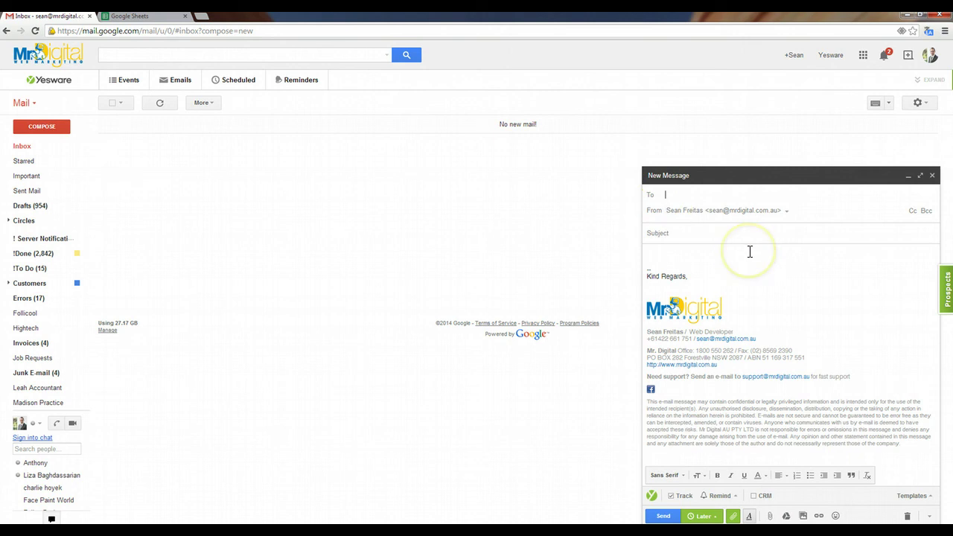
{"action": "left_click", "coordinate": [685, 230]}
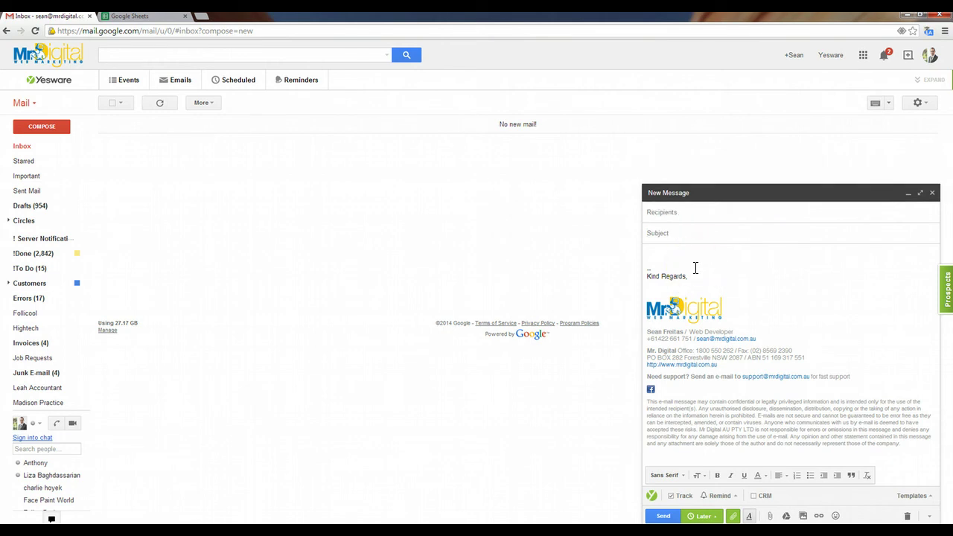
{"action": "type", "text": "Merry C"}
{"action": "type", "text": "hristmas"}
{"action": "left_click", "coordinate": [777, 246]}
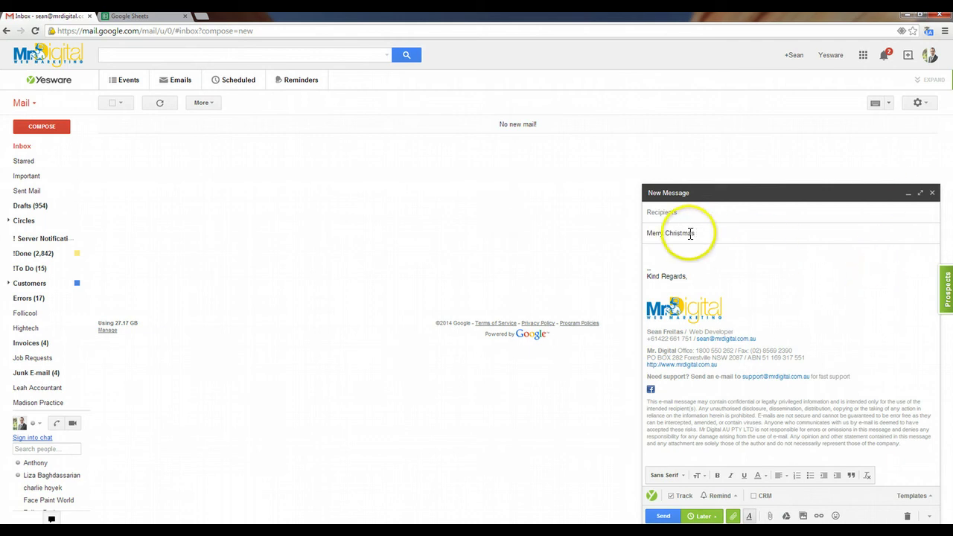
Reopen the Customers sheet to check the First Name header, then return to the draft
{"action": "left_click", "coordinate": [148, 15]}
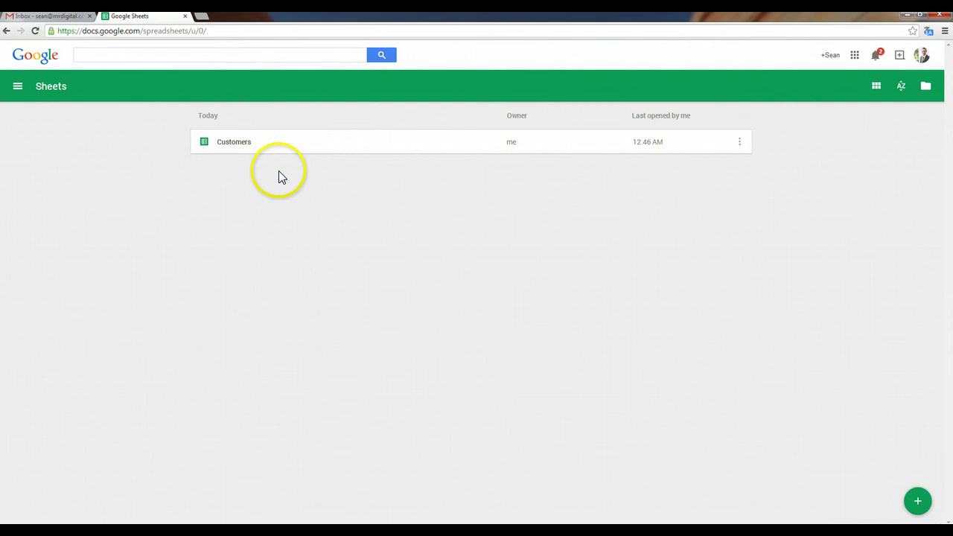
{"action": "left_click", "coordinate": [257, 151]}
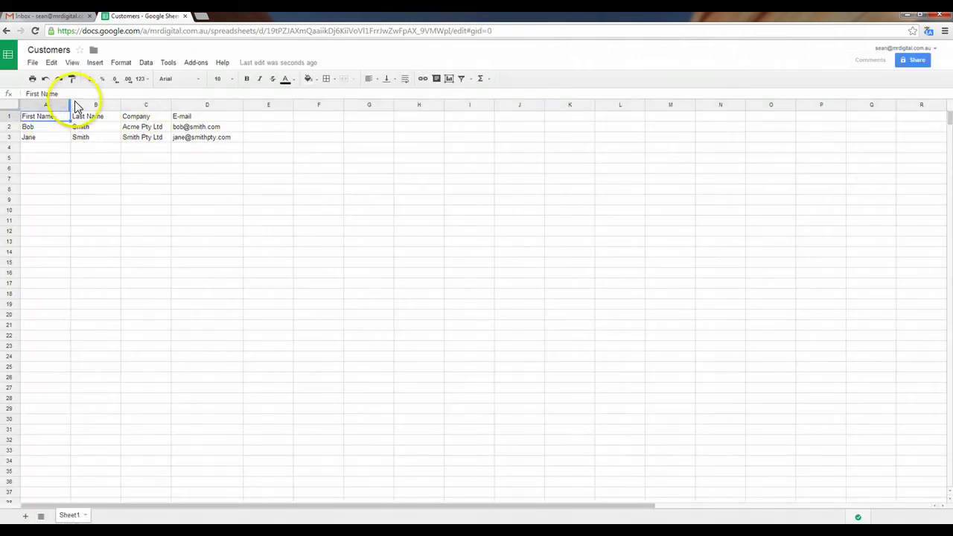
{"action": "left_click_drag", "start_coordinate": [60, 94], "coordinate": [26, 94]}
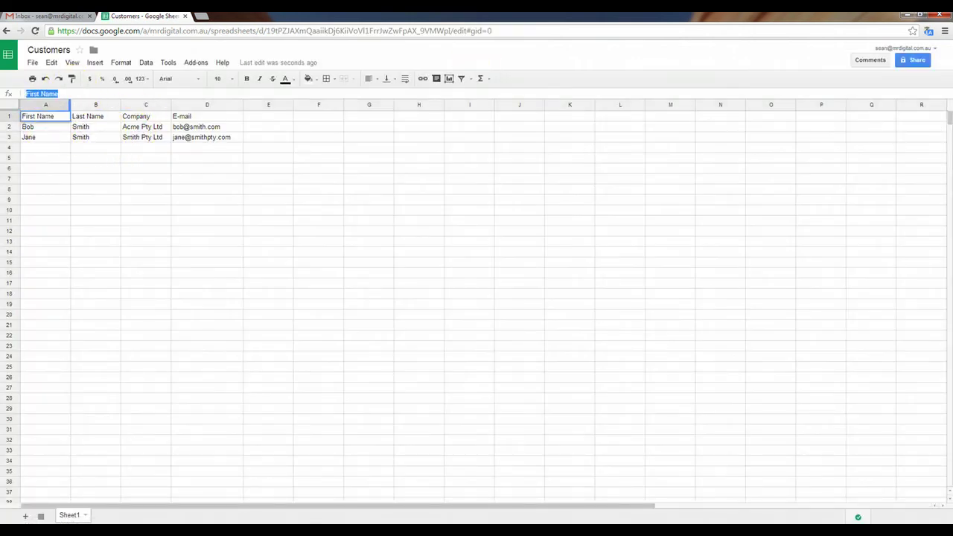
{"action": "left_click", "coordinate": [54, 15]}
Append <<First Name>> <<Last Name>> to the subject and copy those tags
{"action": "left_click", "coordinate": [747, 235]}
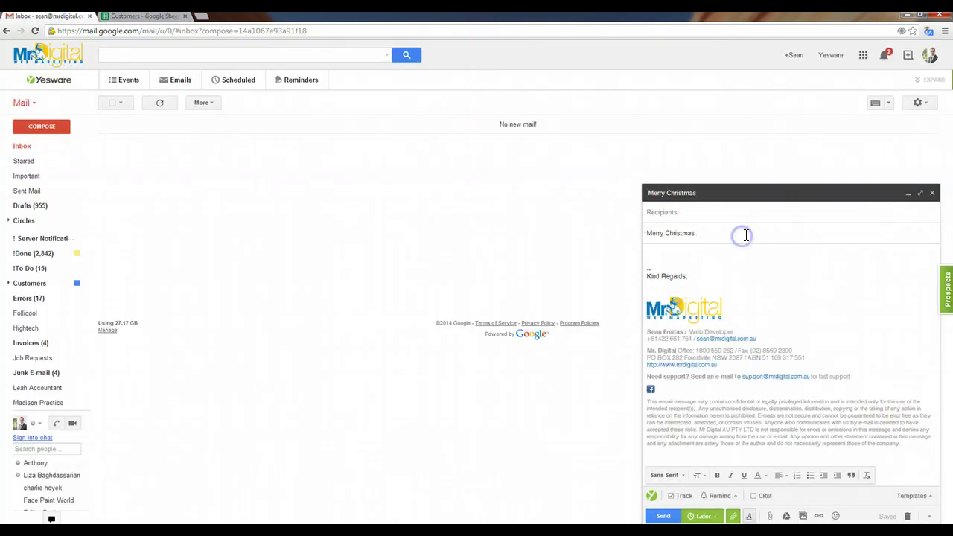
{"action": "type", "text": "<<First Name>> <<"}
{"action": "type", "text": "Las"}
{"action": "type", "text": "t Name>>"}
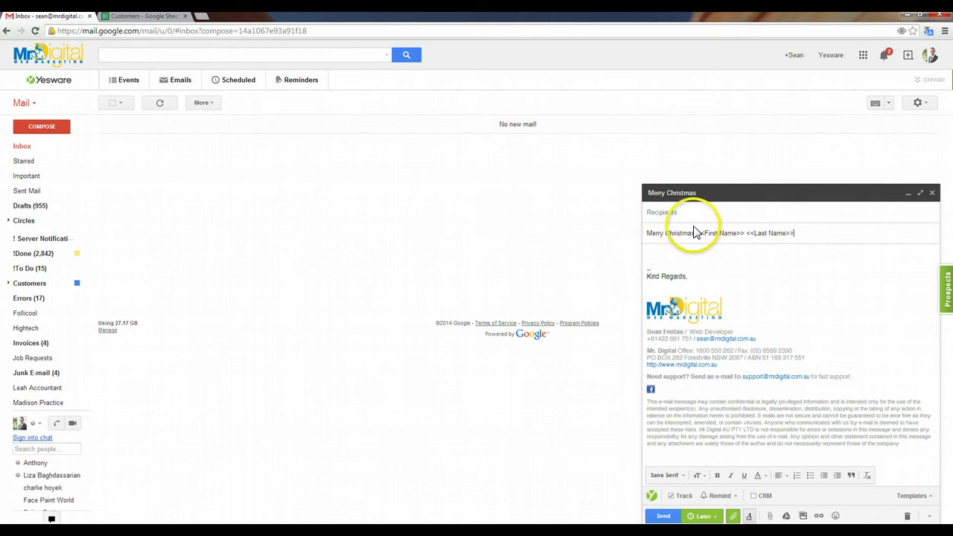
{"action": "left_click", "coordinate": [695, 232]}
{"action": "key", "text": "shift+End"}
{"action": "key", "text": "ctrl+c"}
Write a 'Dear <<First Name>> <<Last Name>>' body with <<Company>> Christmas wishes, then close the draft
{"action": "left_click", "coordinate": [705, 249]}
{"action": "type", "text": "De"}
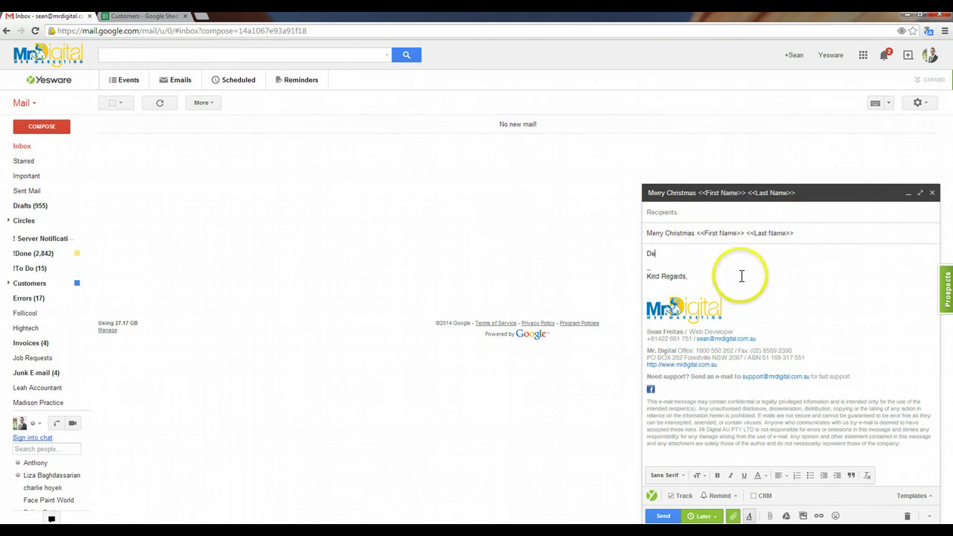
{"action": "key", "text": "ctrl+v"}
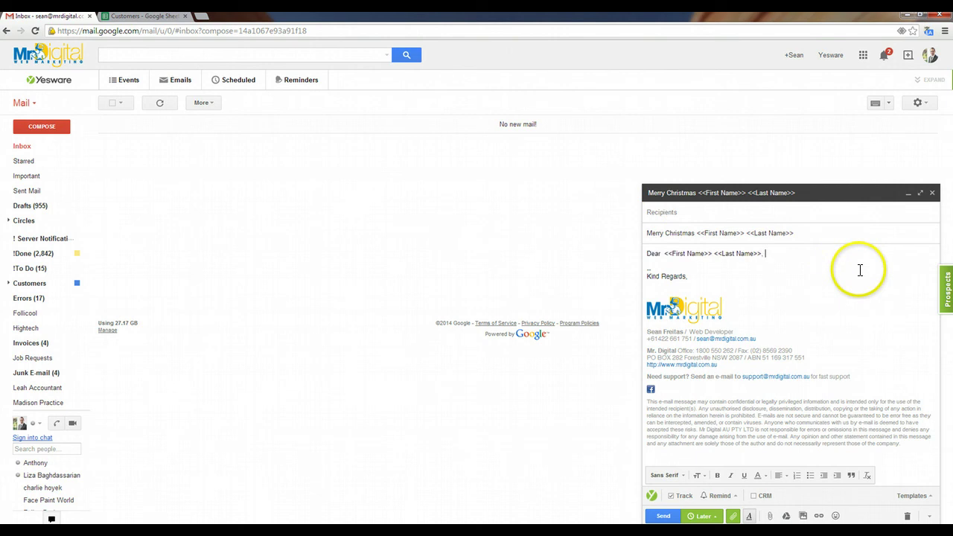
{"action": "key", "text": "Return"}
{"action": "key", "text": "Return"}
{"action": "type", "text": "We wish you an"}
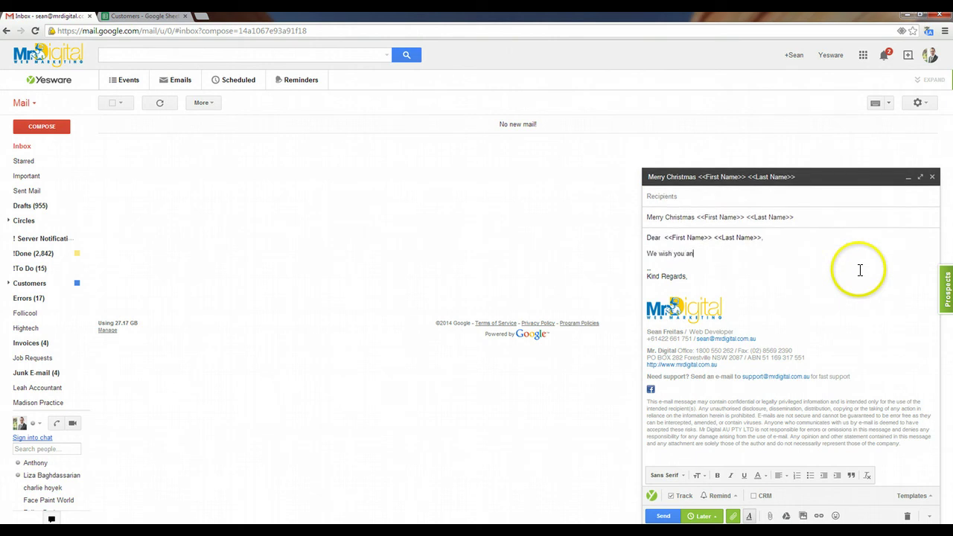
{"action": "type", "text": "d the"}
{"action": "type", "text": "Compa"}
{"action": "type", "text": ">>"}
{"action": "left_click", "coordinate": [142, 16]}
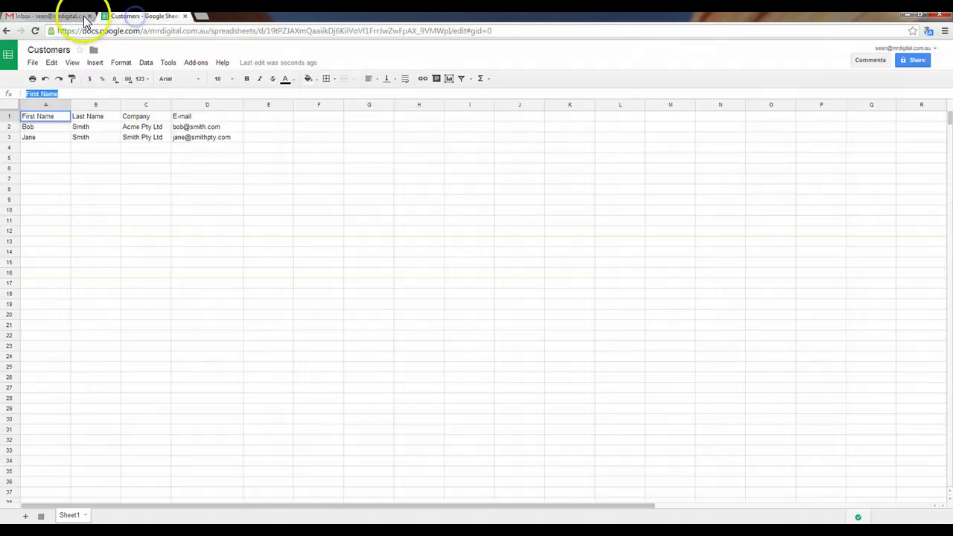
{"action": "left_click", "coordinate": [69, 19]}
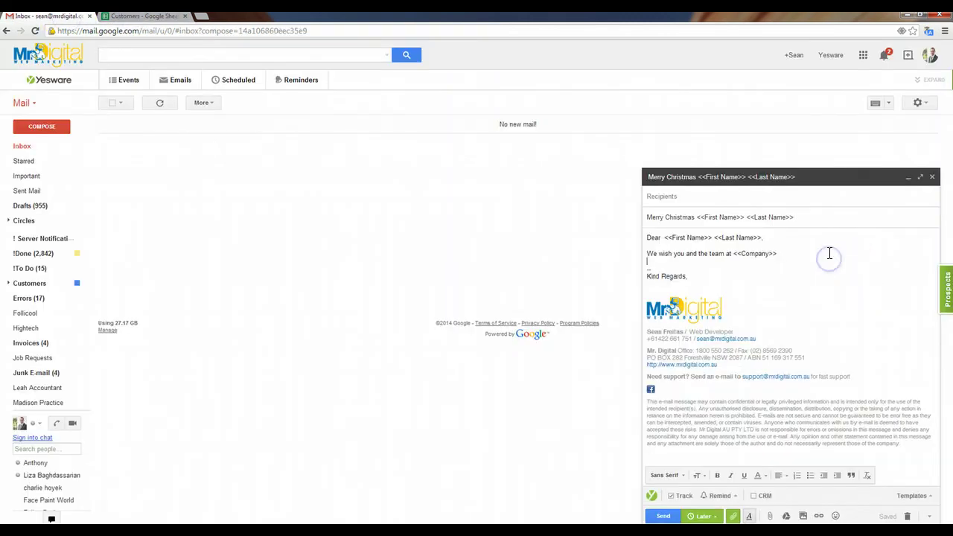
{"action": "type", "text": "a Merry Chri"}
{"action": "type", "text": "stmas an"}
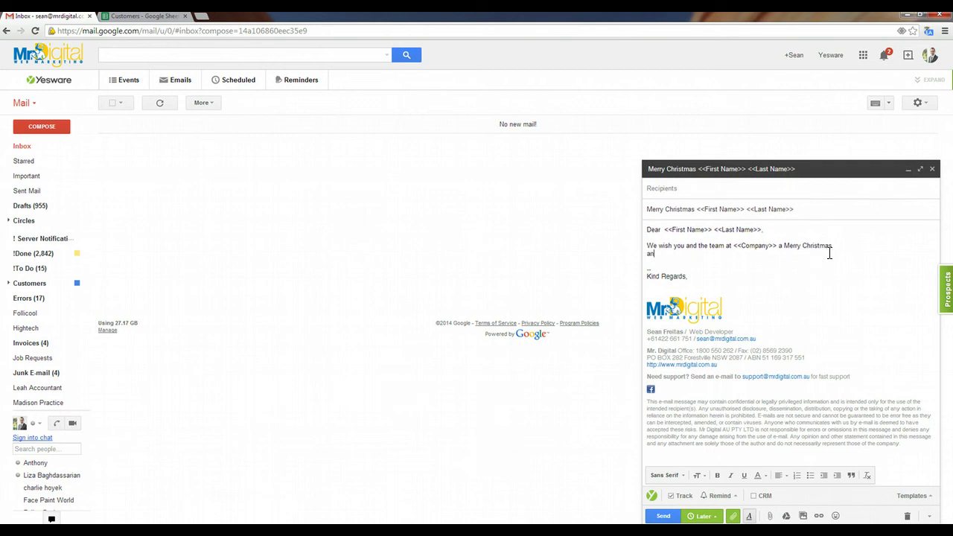
{"action": "type", "text": "d a happy new"}
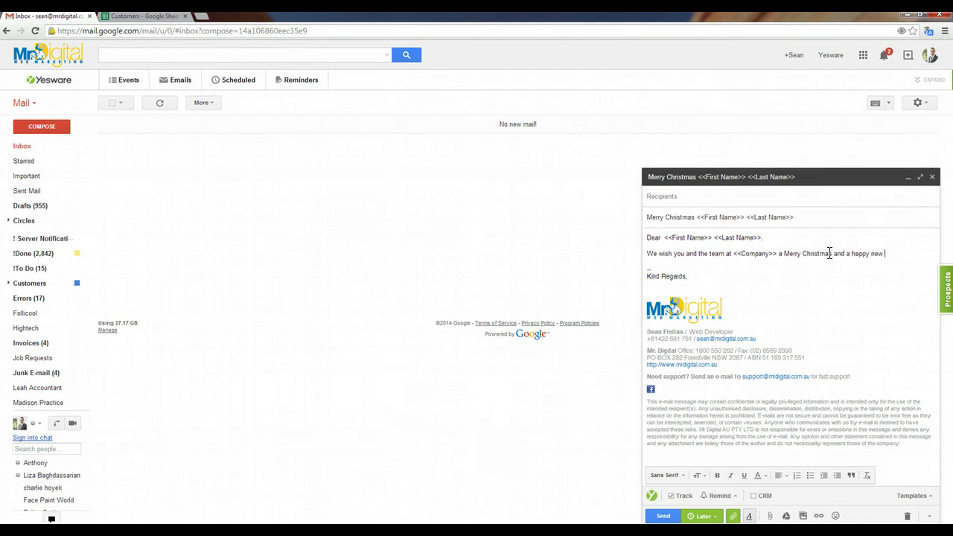
{"action": "type", "text": " year."}
{"action": "key", "text": "Return"}
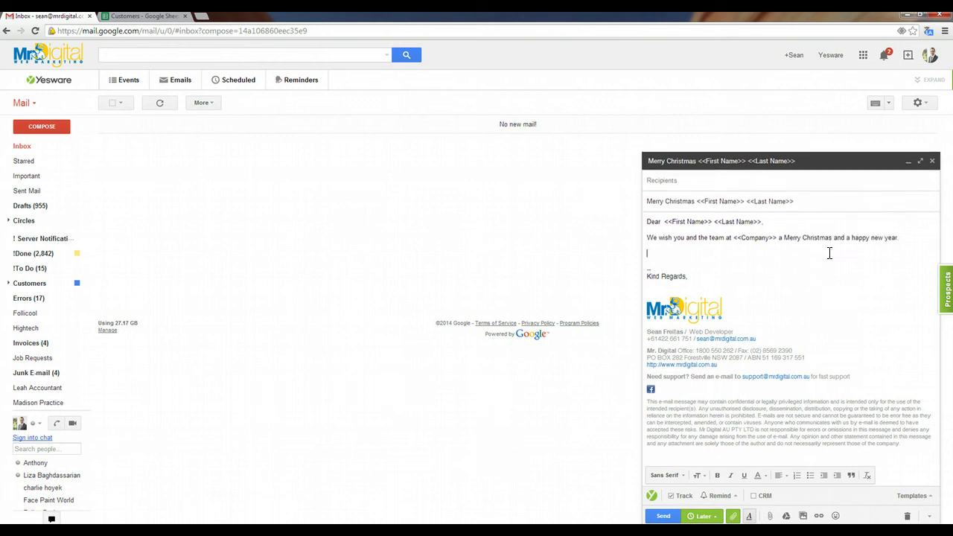
{"action": "type", "text": "nd Regards,"}
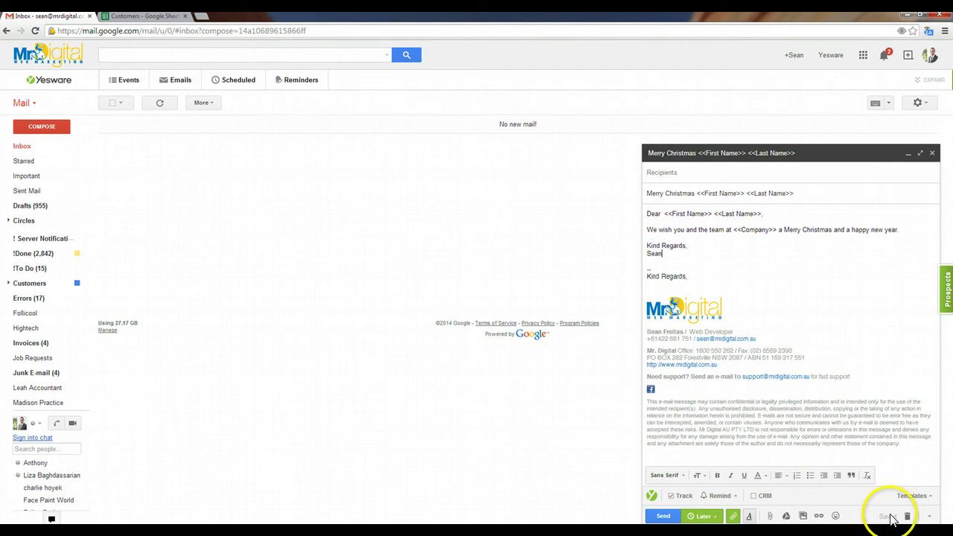
{"action": "left_click", "coordinate": [932, 152]}
Start Yet Another Mail Merge on Customers and save E-mail as the recipients column
{"action": "left_click", "coordinate": [155, 16]}
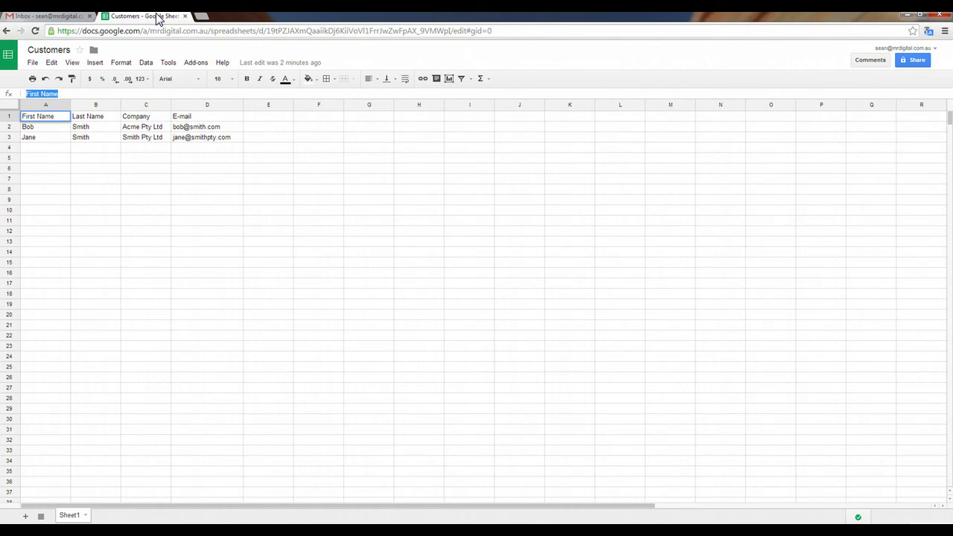
{"action": "left_click", "coordinate": [195, 62]}
{"action": "mouse_move", "coordinate": [222, 79]}
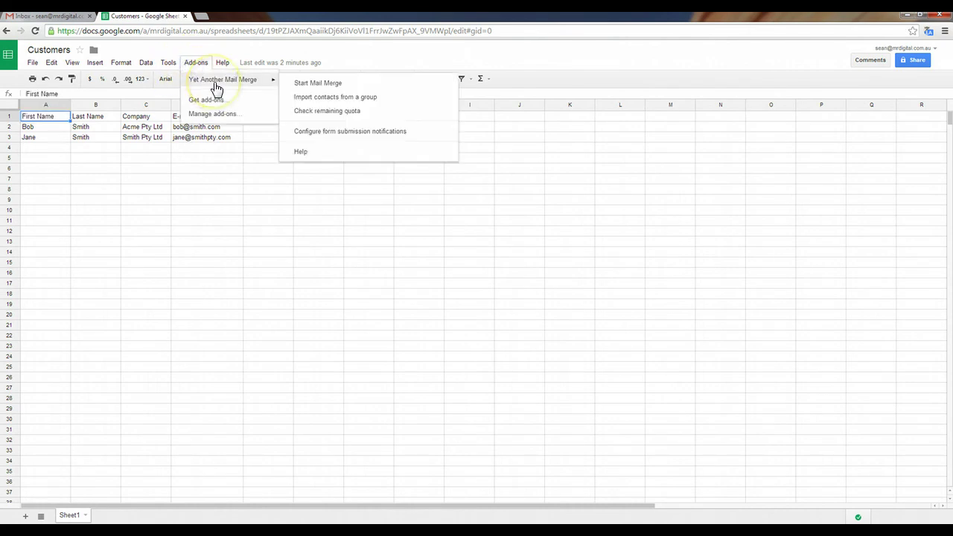
{"action": "left_click", "coordinate": [297, 82]}
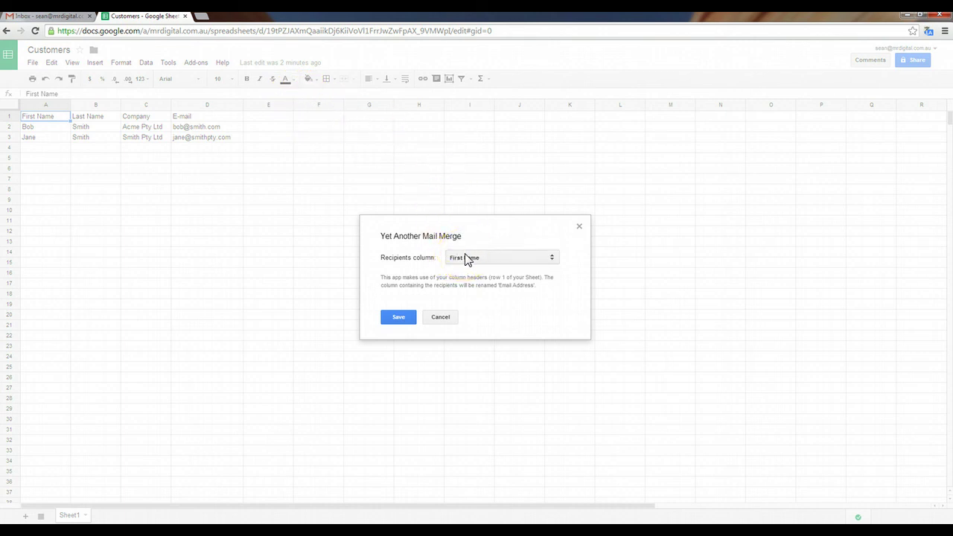
{"action": "left_click", "coordinate": [466, 257]}
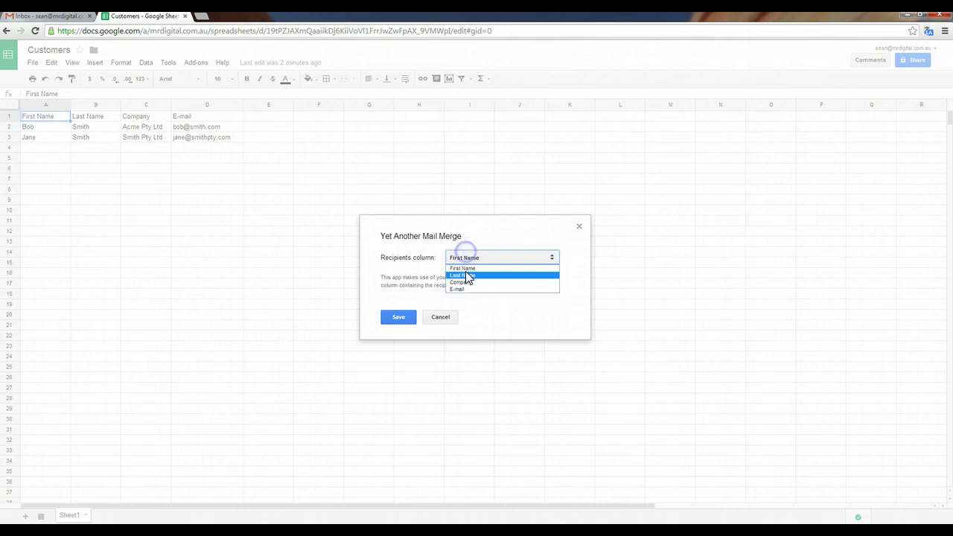
{"action": "left_click", "coordinate": [462, 291]}
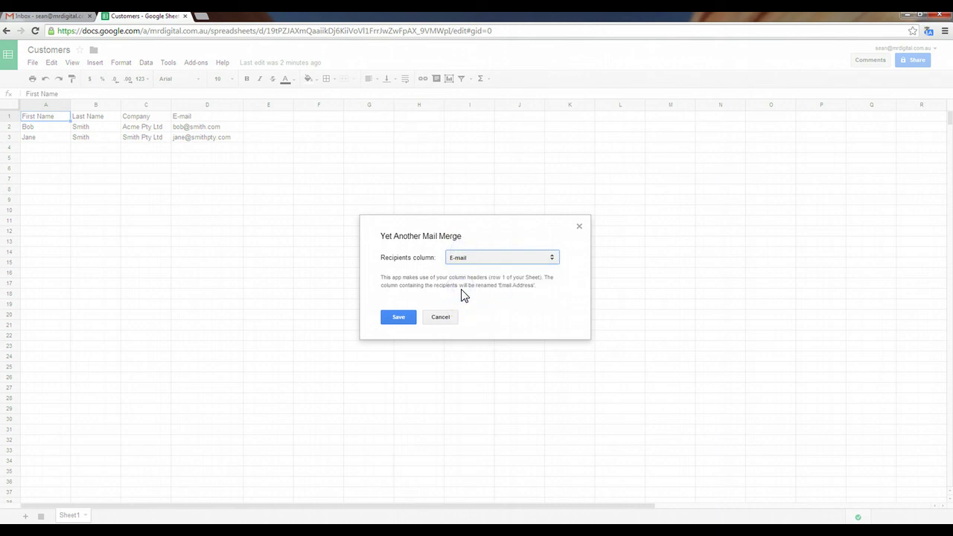
{"action": "left_click", "coordinate": [414, 318]}
{"action": "left_click", "coordinate": [409, 318]}
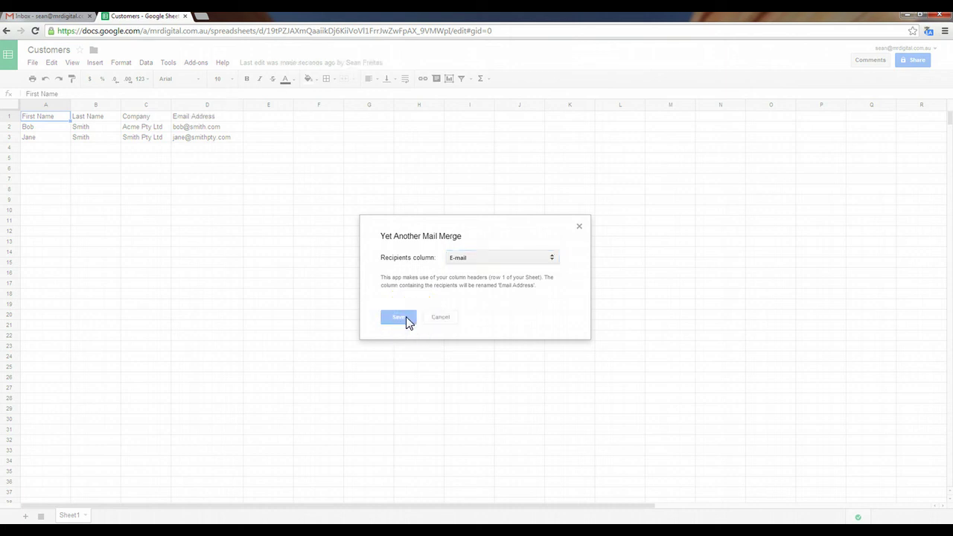
{"action": "left_click", "coordinate": [390, 366]}
Skip the paid quota plan offer to reach the mail merge send settings
{"action": "left_click", "coordinate": [199, 431]}
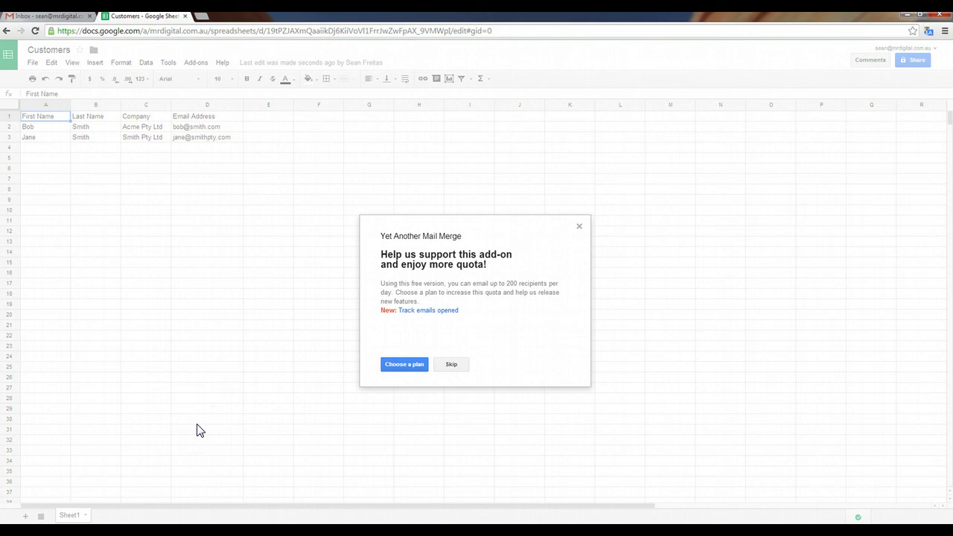
{"action": "left_click", "coordinate": [223, 430]}
{"action": "left_click", "coordinate": [397, 366]}
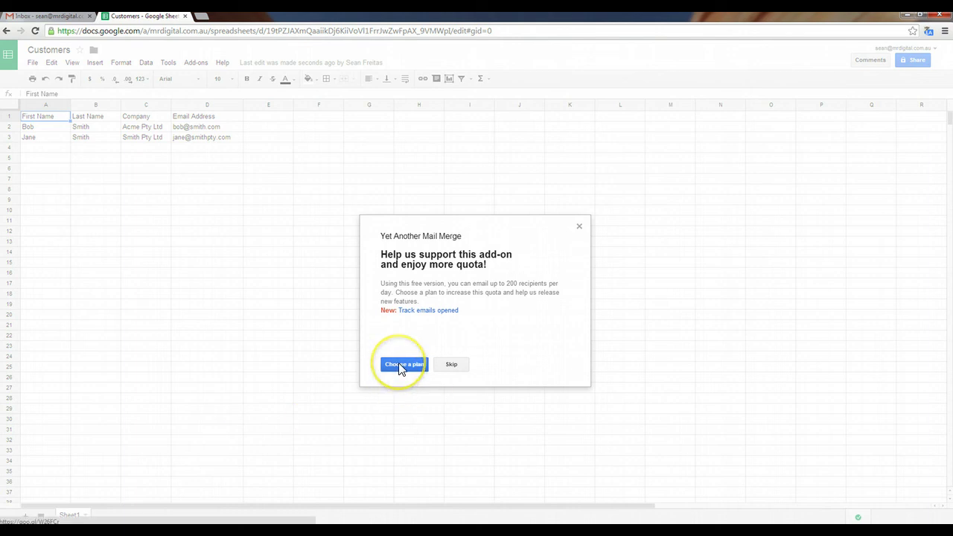
{"action": "left_click", "coordinate": [396, 304]}
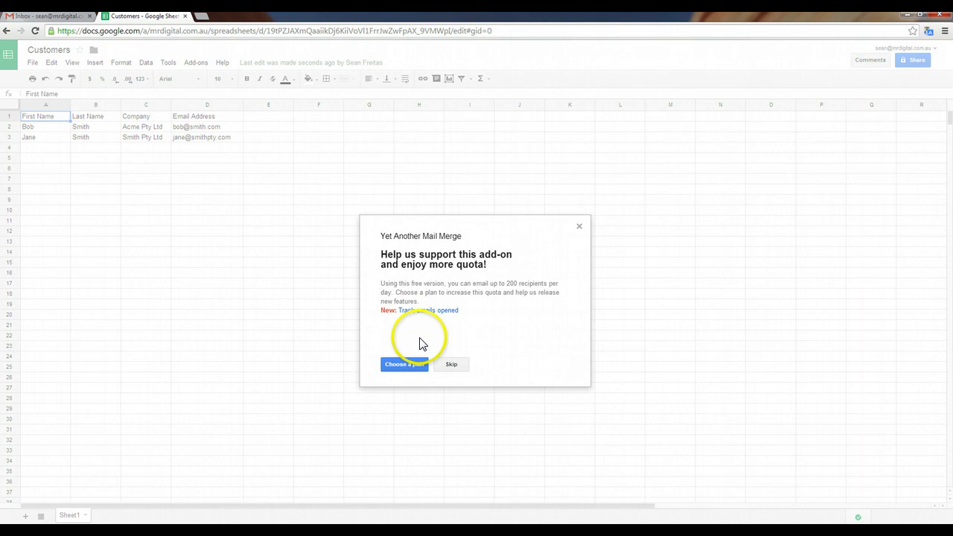
{"action": "left_click", "coordinate": [451, 364]}
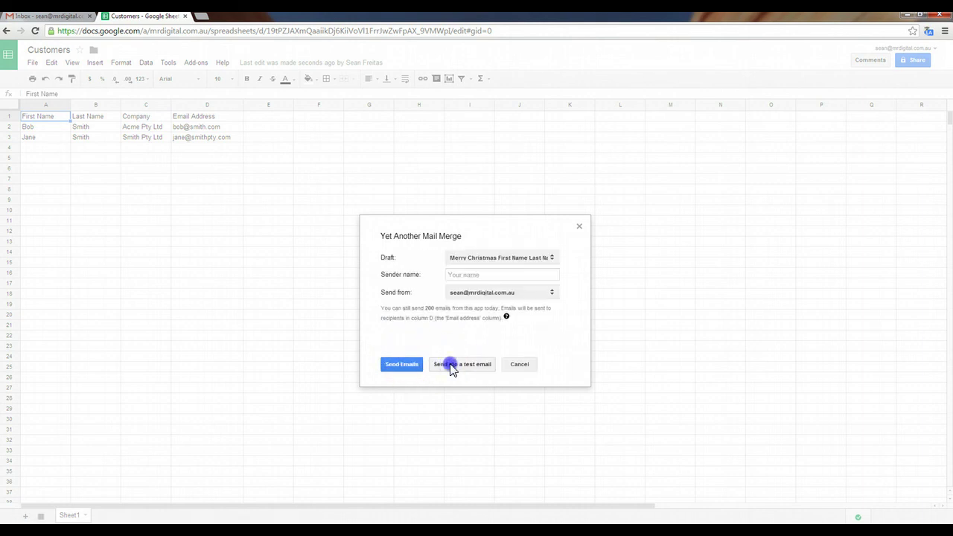
Keep the Merry Christmas draft as template, enter a sender name, and keep the sending address
{"action": "left_click", "coordinate": [453, 261]}
{"action": "left_click", "coordinate": [454, 261]}
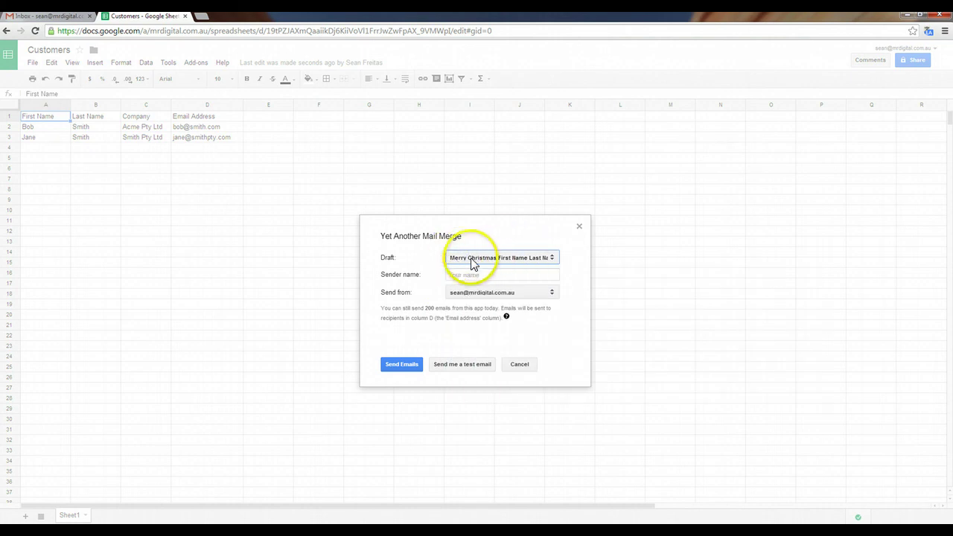
{"action": "left_click", "coordinate": [471, 262]}
{"action": "left_click", "coordinate": [484, 273]}
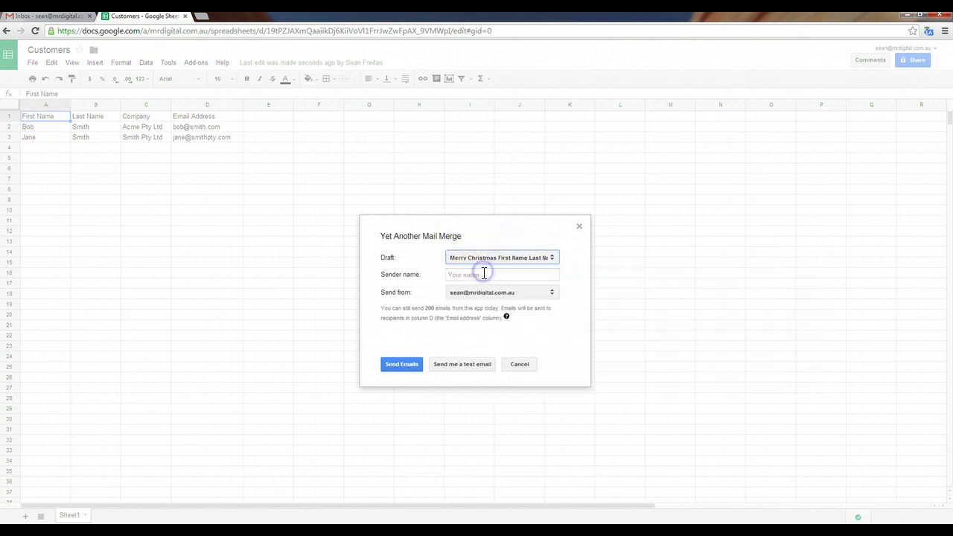
{"action": "left_click", "coordinate": [477, 257]}
{"action": "left_click", "coordinate": [520, 253]}
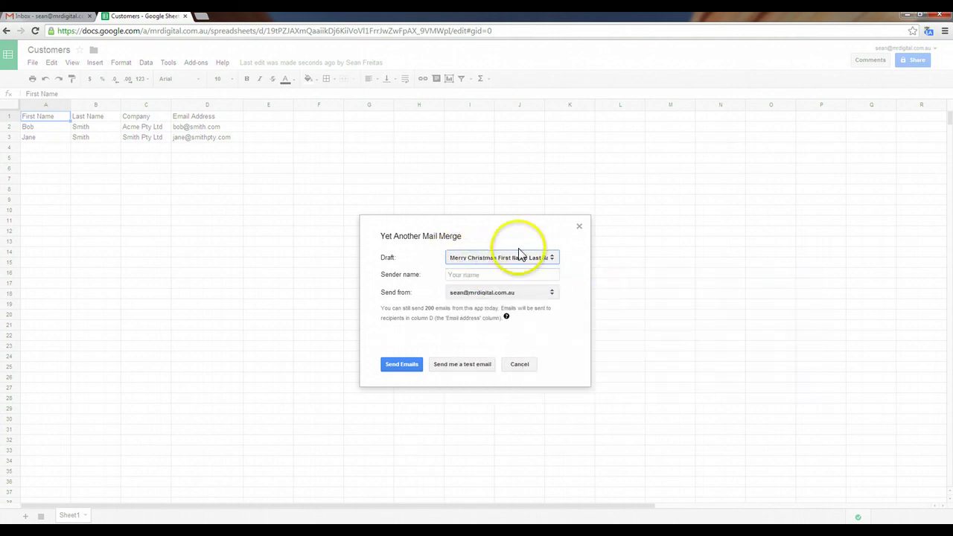
{"action": "left_click", "coordinate": [473, 275]}
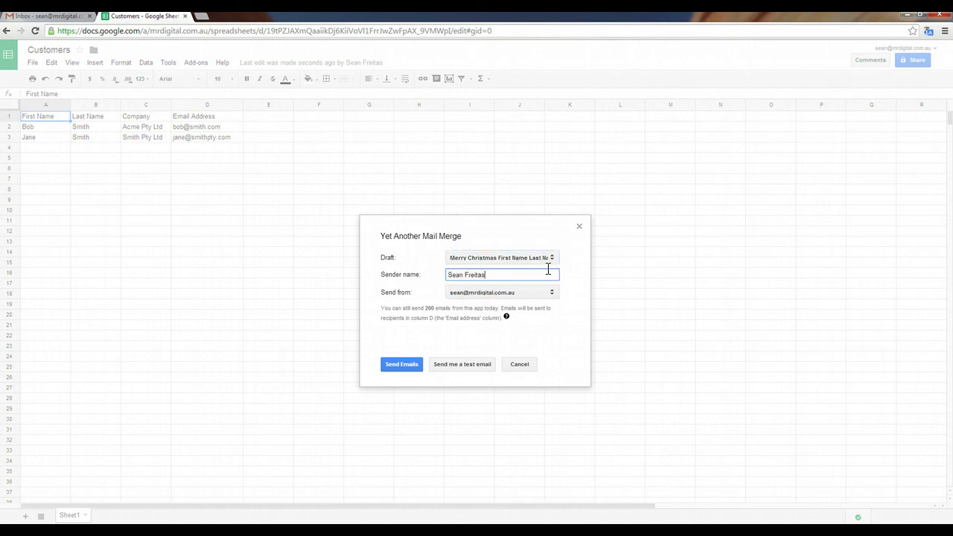
{"action": "left_click", "coordinate": [537, 293]}
{"action": "left_click", "coordinate": [536, 294]}
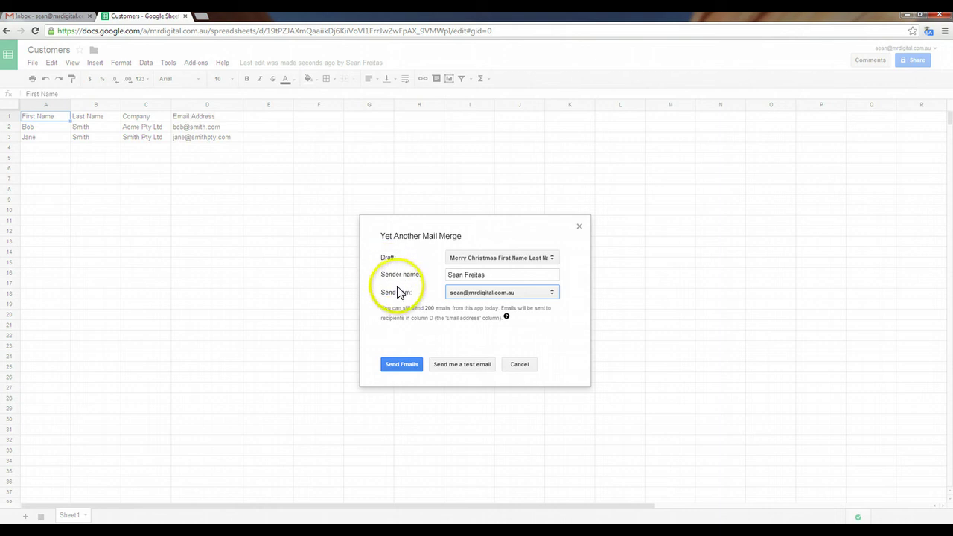
Send yourself a test email of the merge and acknowledge the confirmation
{"action": "left_click", "coordinate": [455, 365]}
{"action": "left_click", "coordinate": [402, 365]}
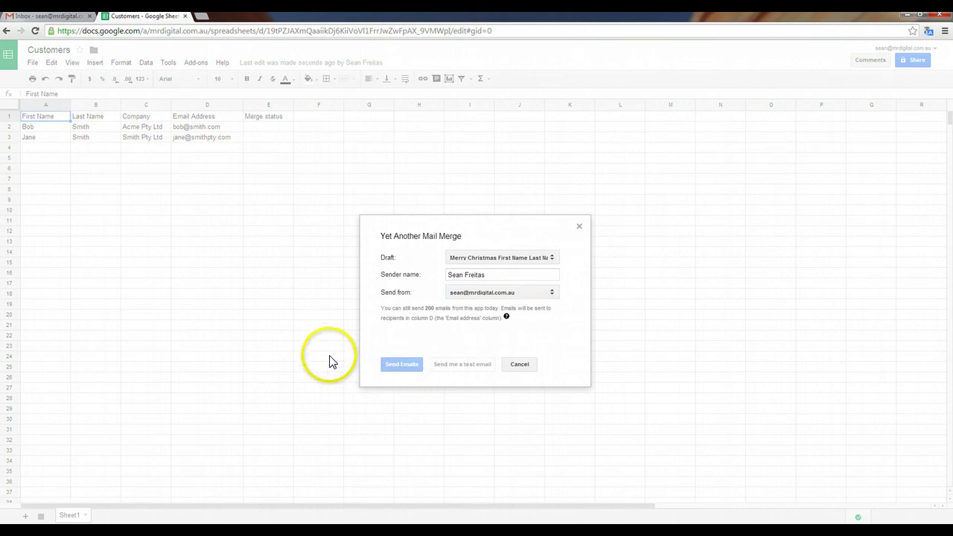
{"action": "left_click", "coordinate": [421, 308]}
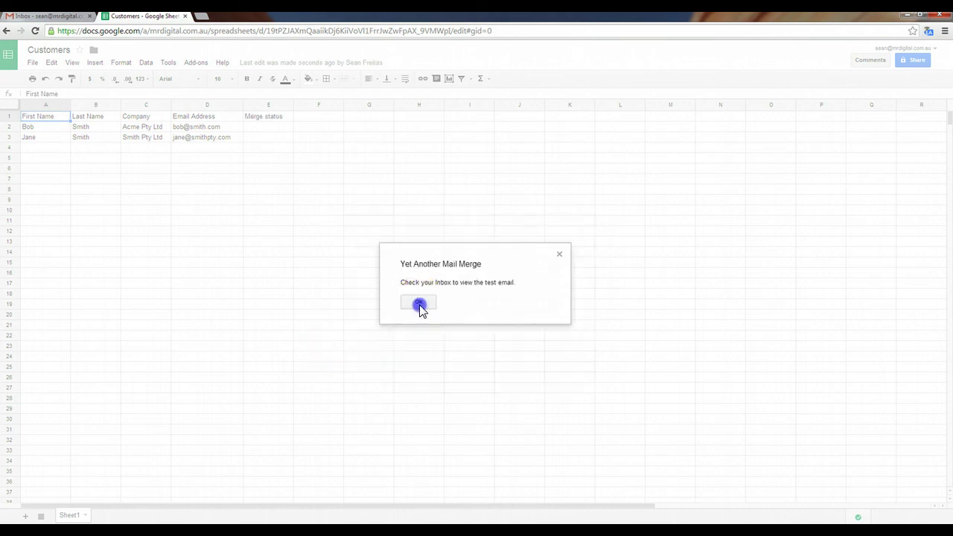
Check the 'Merry Christmas Bob Smith' test email in Gmail, then go back to Customers
{"action": "left_click", "coordinate": [60, 16]}
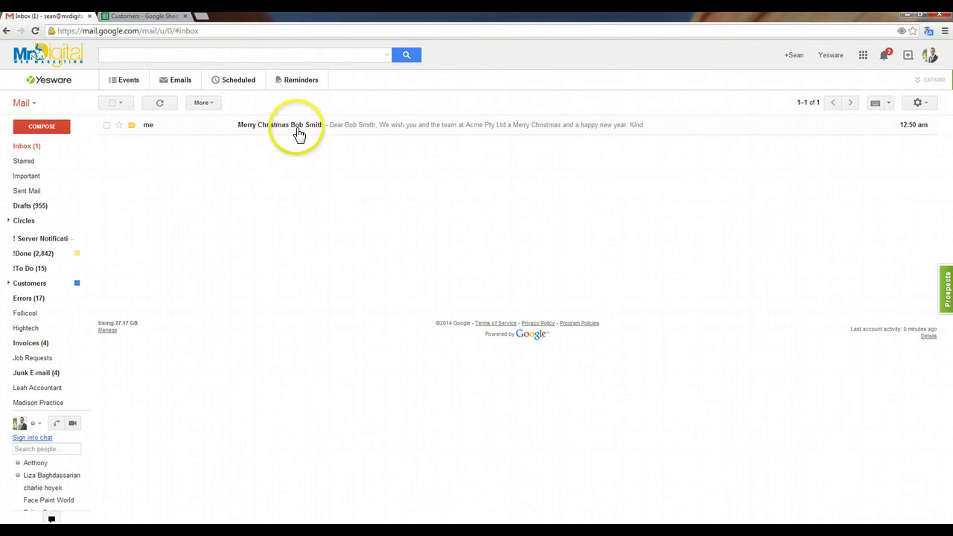
{"action": "left_click", "coordinate": [298, 126]}
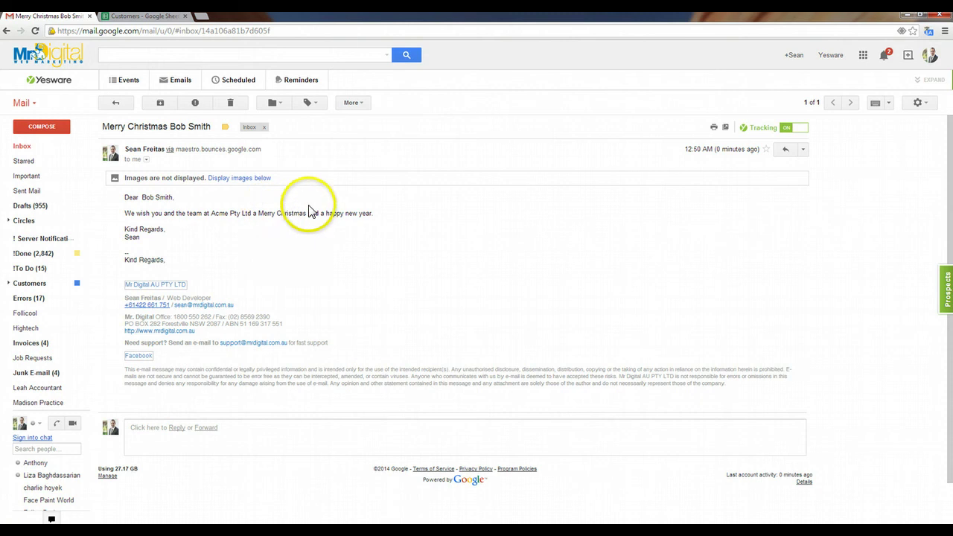
{"action": "left_click", "coordinate": [143, 16]}
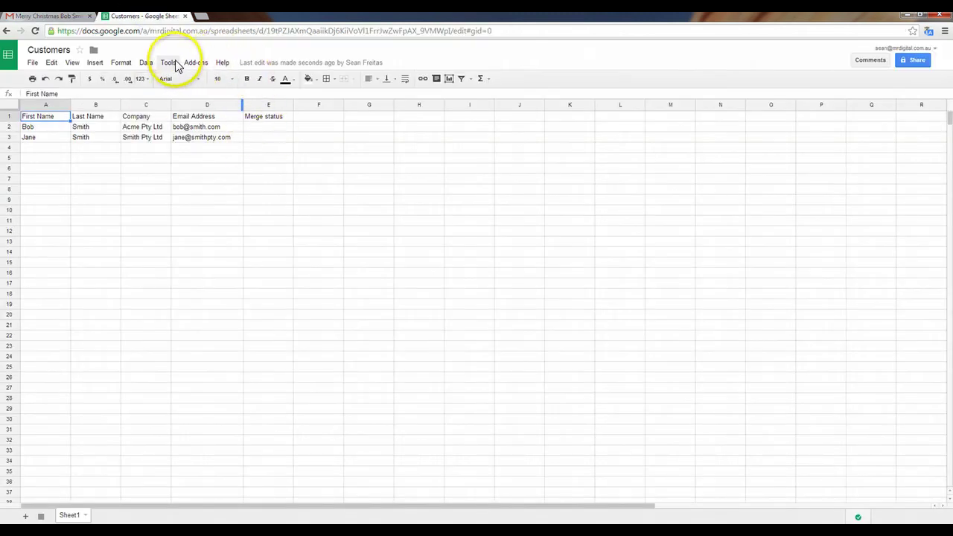
Check the test email in Gmail, then restart Yet Another Mail Merge from cell E7
{"action": "left_click", "coordinate": [195, 64]}
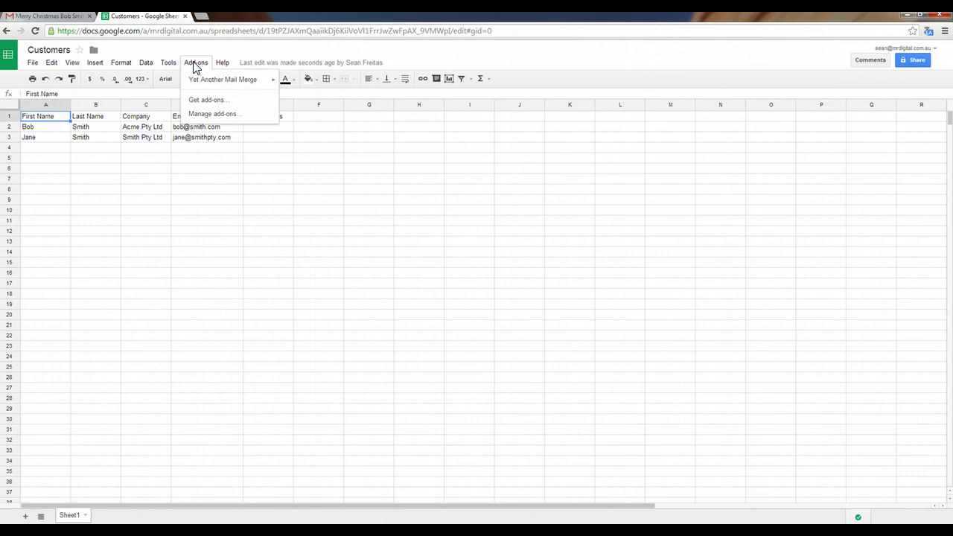
{"action": "left_click", "coordinate": [30, 16]}
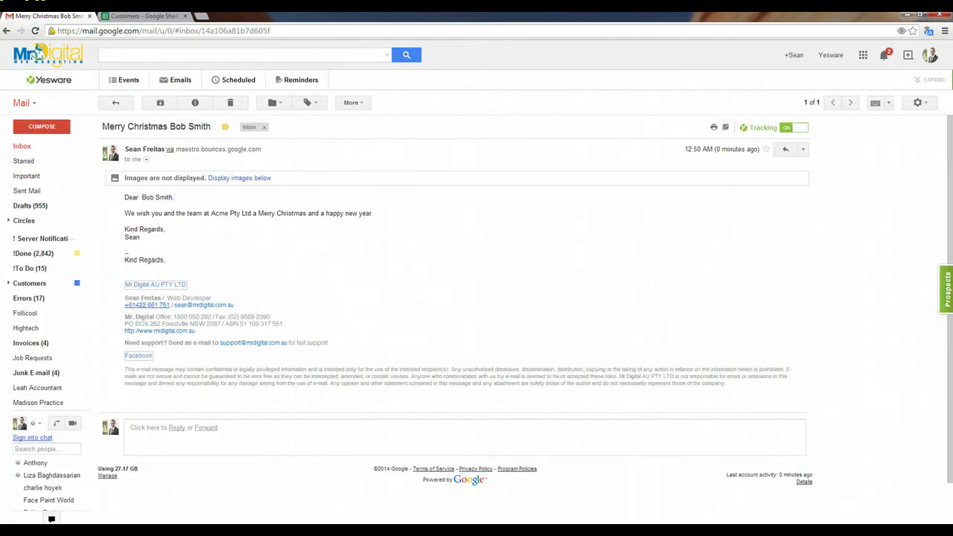
{"action": "left_click", "coordinate": [158, 20]}
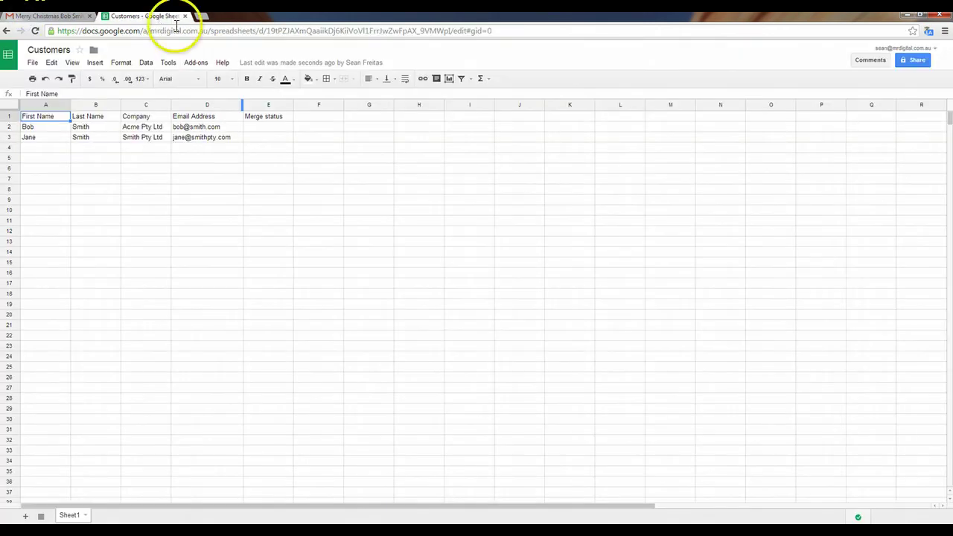
{"action": "left_click", "coordinate": [43, 15]}
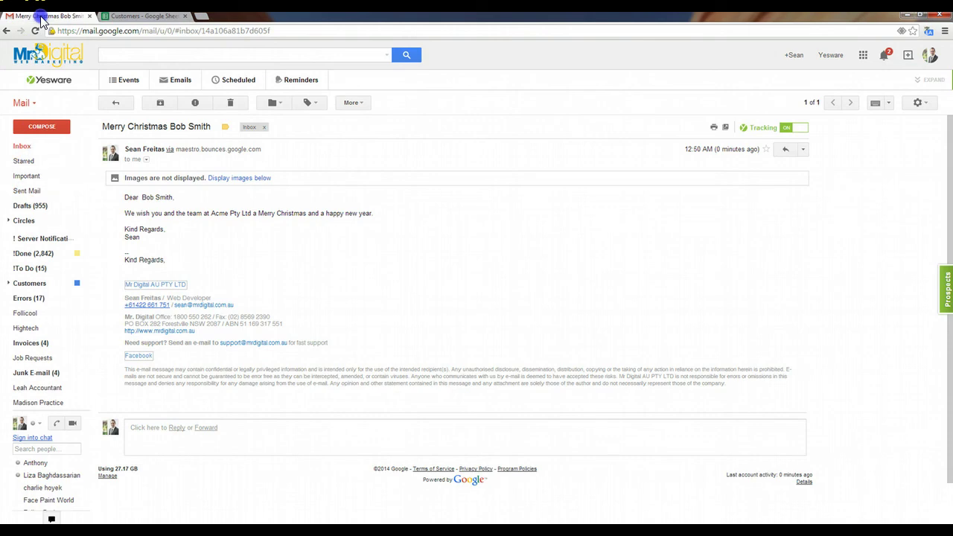
{"action": "left_click", "coordinate": [137, 18]}
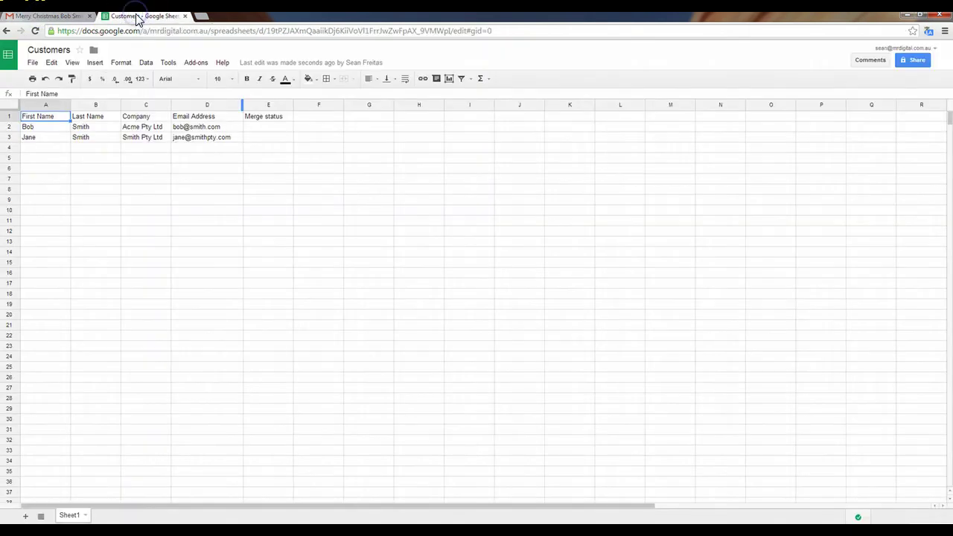
{"action": "left_click", "coordinate": [269, 179]}
{"action": "left_click", "coordinate": [197, 63]}
{"action": "mouse_move", "coordinate": [222, 80]}
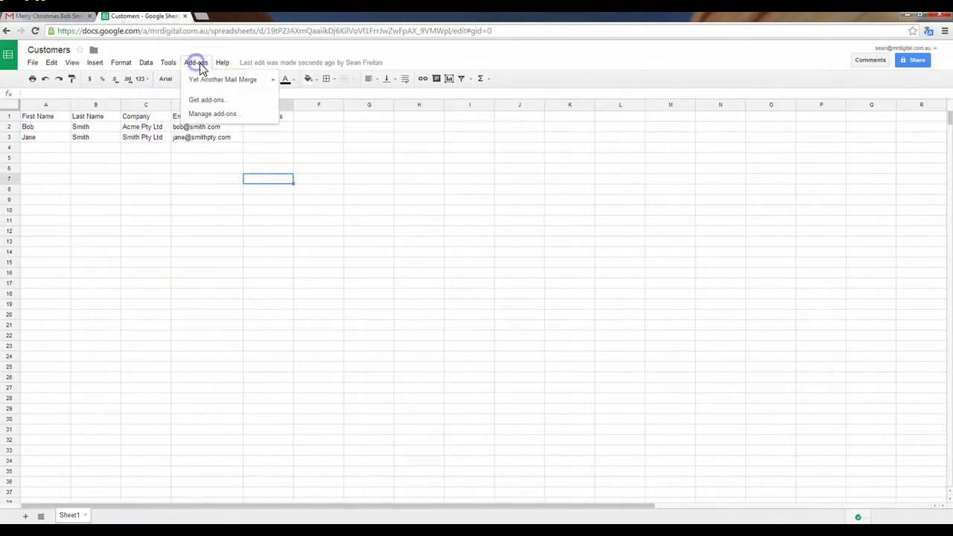
{"action": "left_click", "coordinate": [312, 82]}
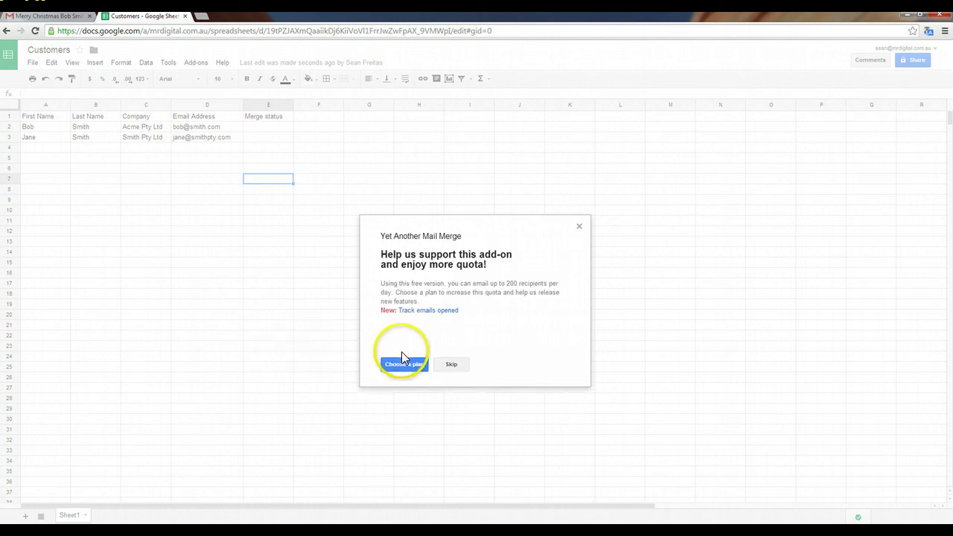
Skip the paid-plan offer and send the Merry Christmas emails to all customers
{"action": "left_click", "coordinate": [447, 364]}
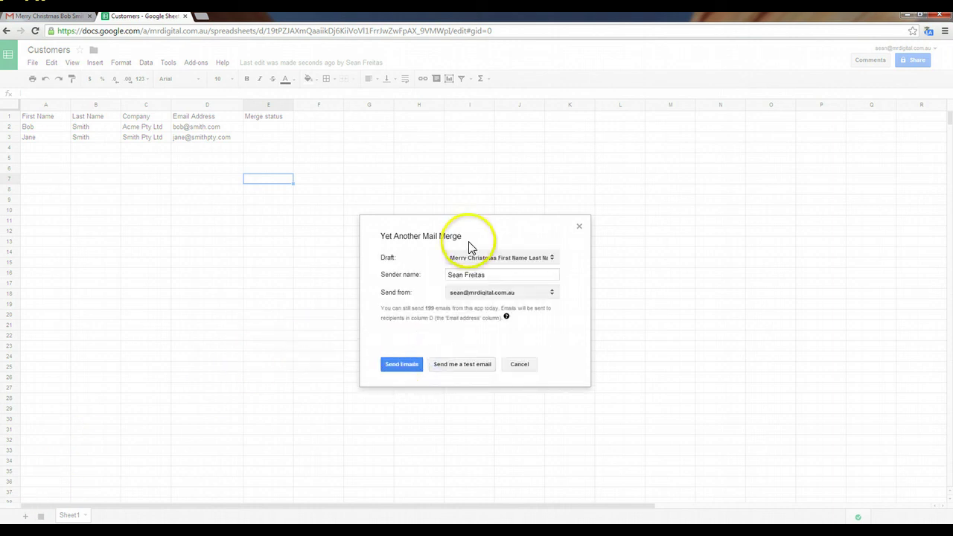
{"action": "left_click", "coordinate": [400, 367]}
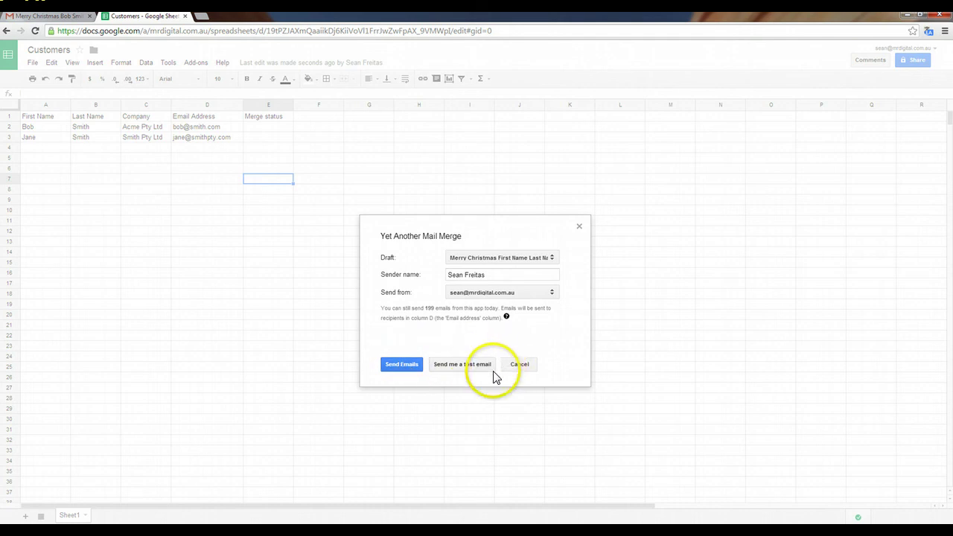
{"action": "left_click", "coordinate": [521, 367]}
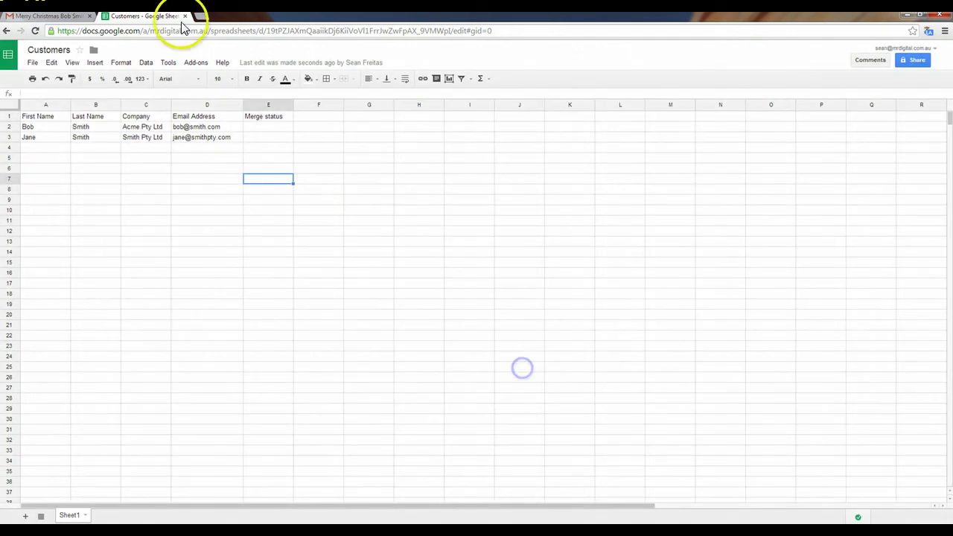
Switch between Customers and Gmail, ending on the 'Merry Christmas Bob Smith' message
{"action": "left_click", "coordinate": [74, 16]}
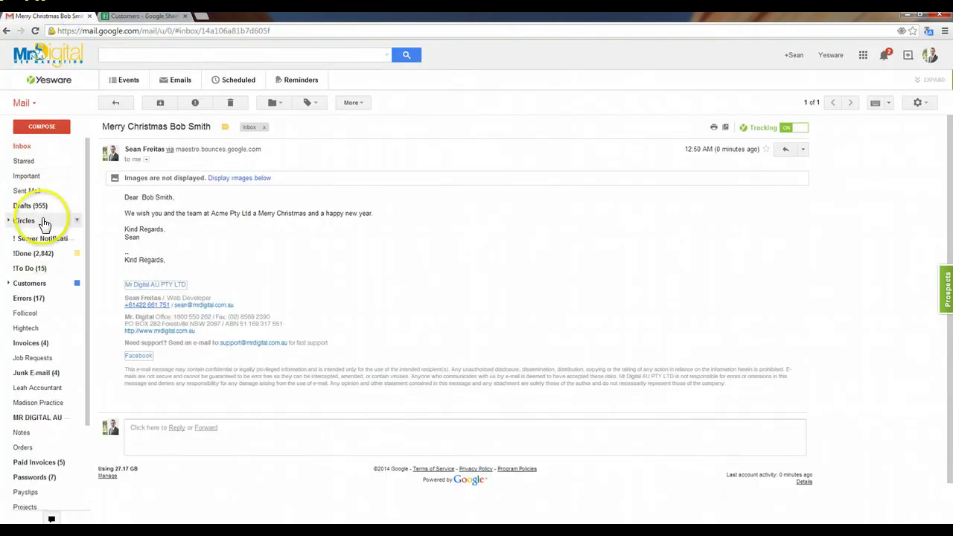
{"action": "left_click", "coordinate": [136, 16]}
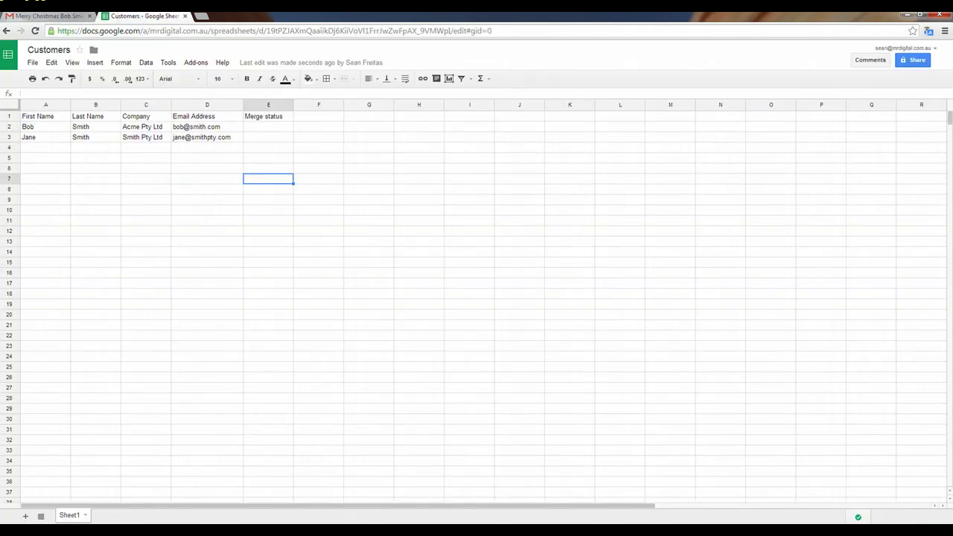
{"action": "left_click", "coordinate": [70, 15]}
{"action": "left_click", "coordinate": [128, 16]}
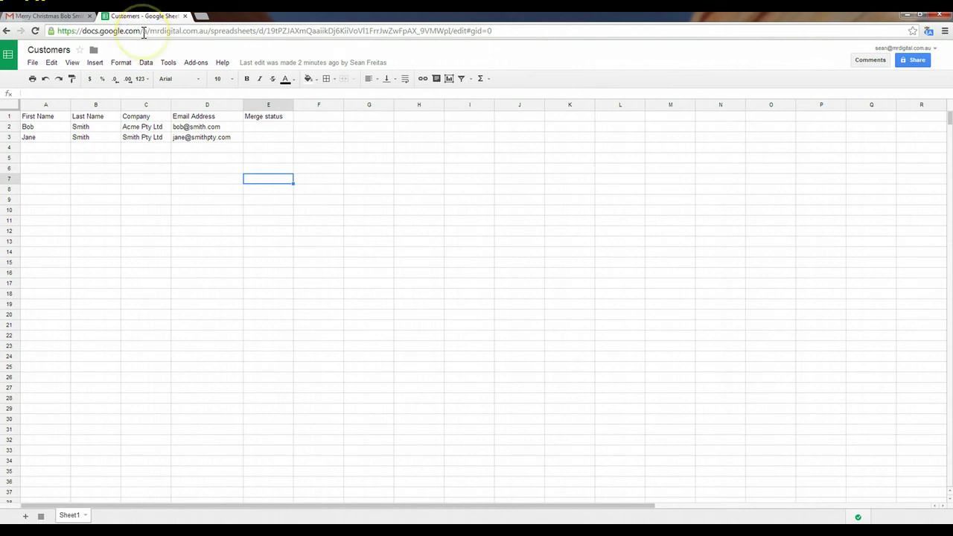
{"action": "left_click", "coordinate": [51, 16]}
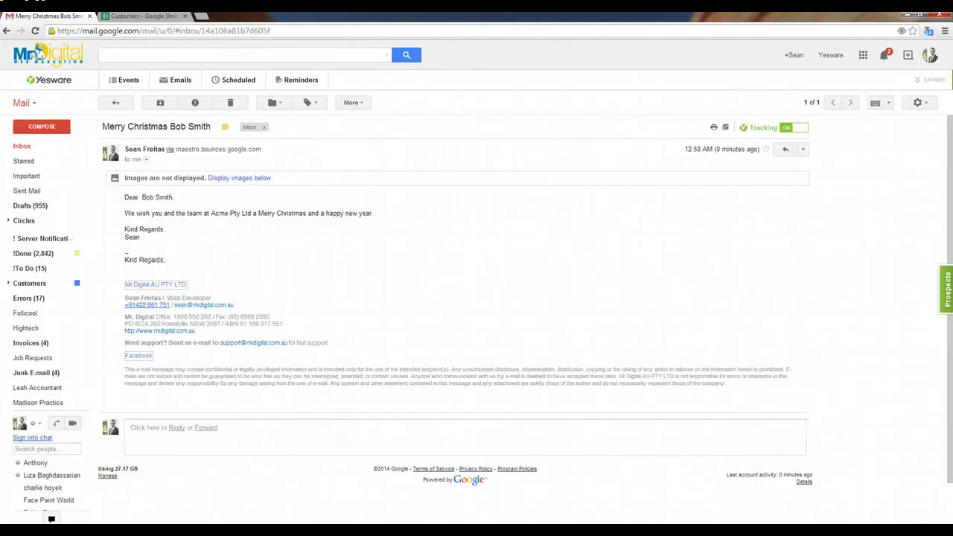